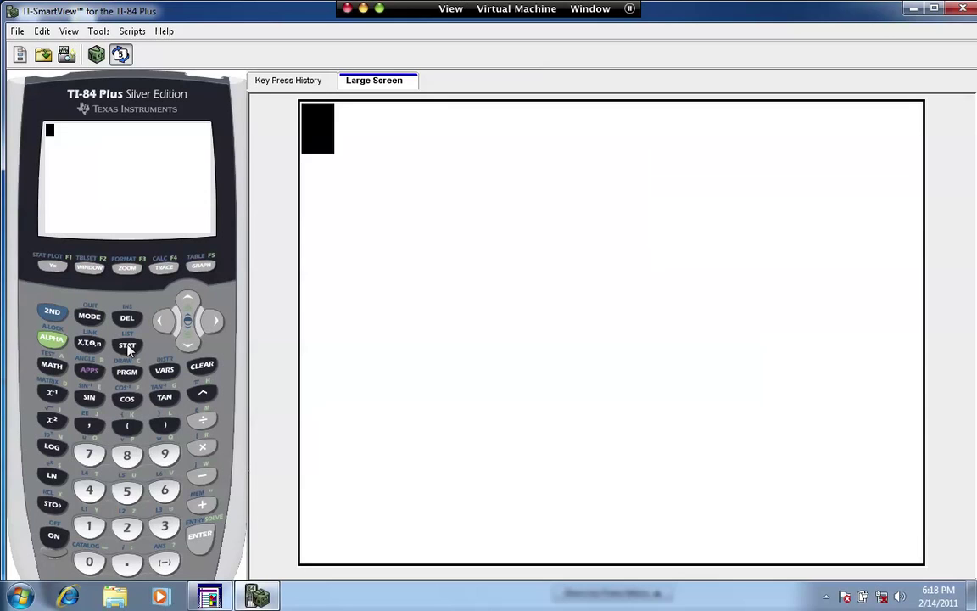
Open the STAT list editor with the cursor on the first value of L1.
left_click(127, 347)
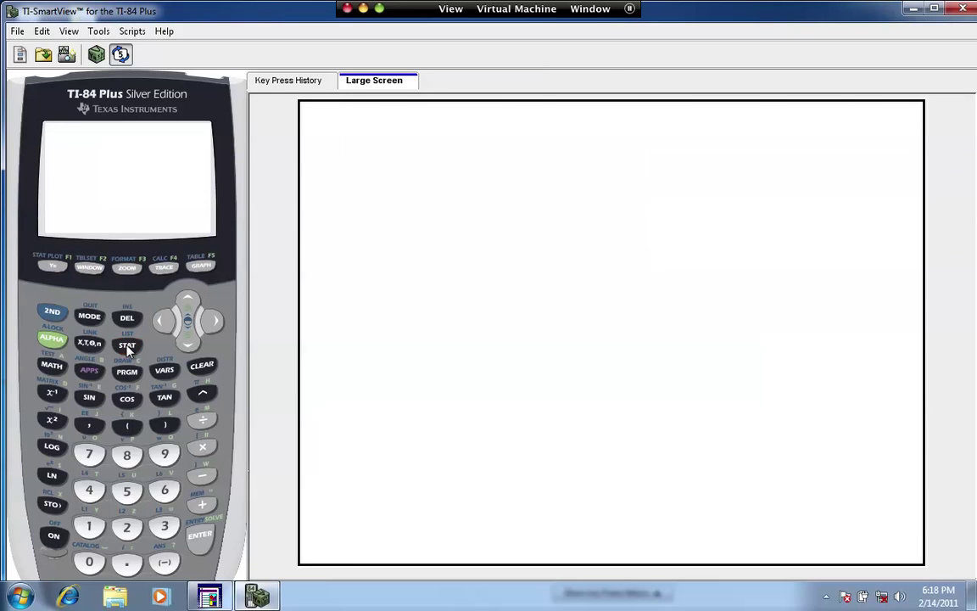
left_click(203, 535)
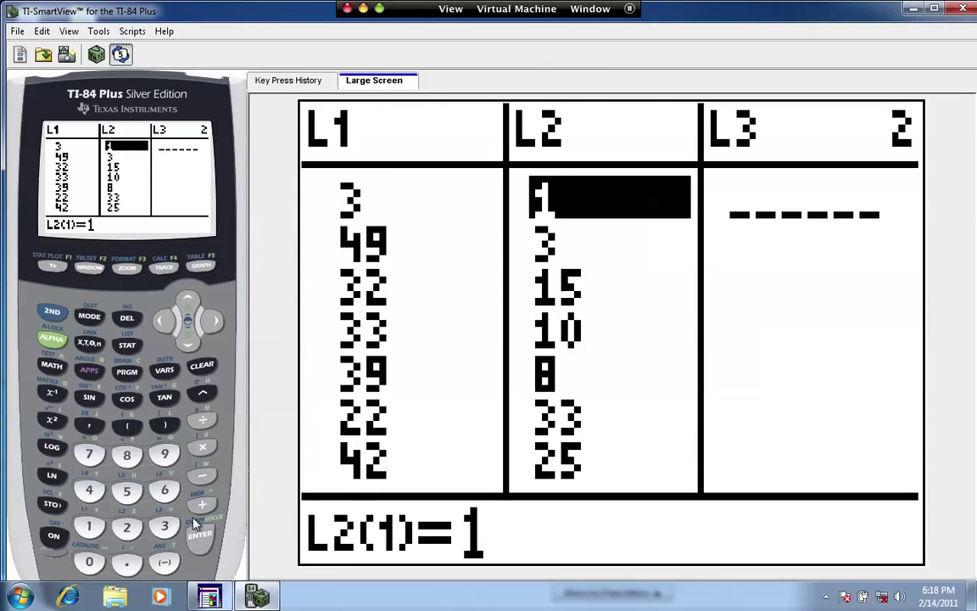
left_click(165, 321)
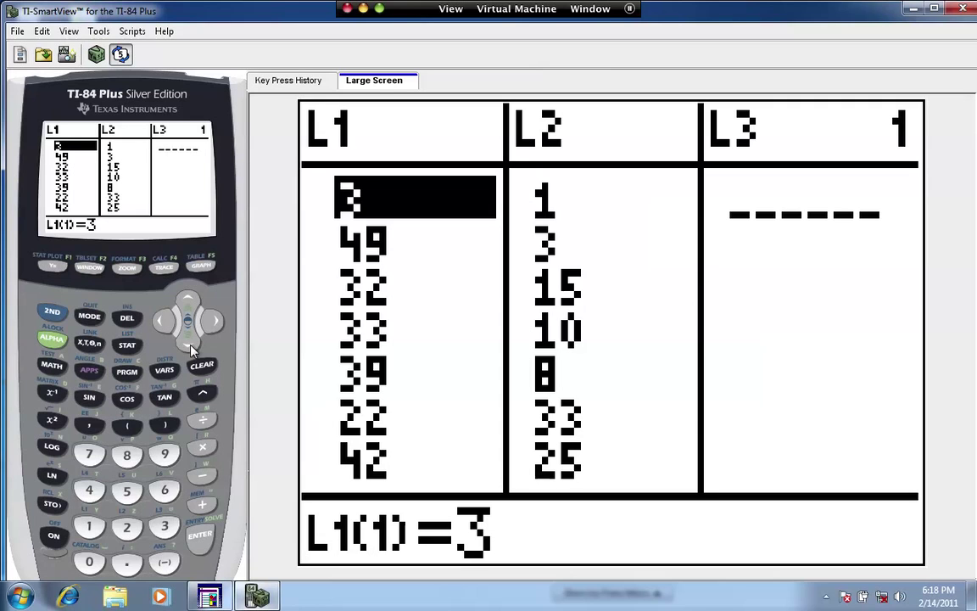
left_click(190, 346)
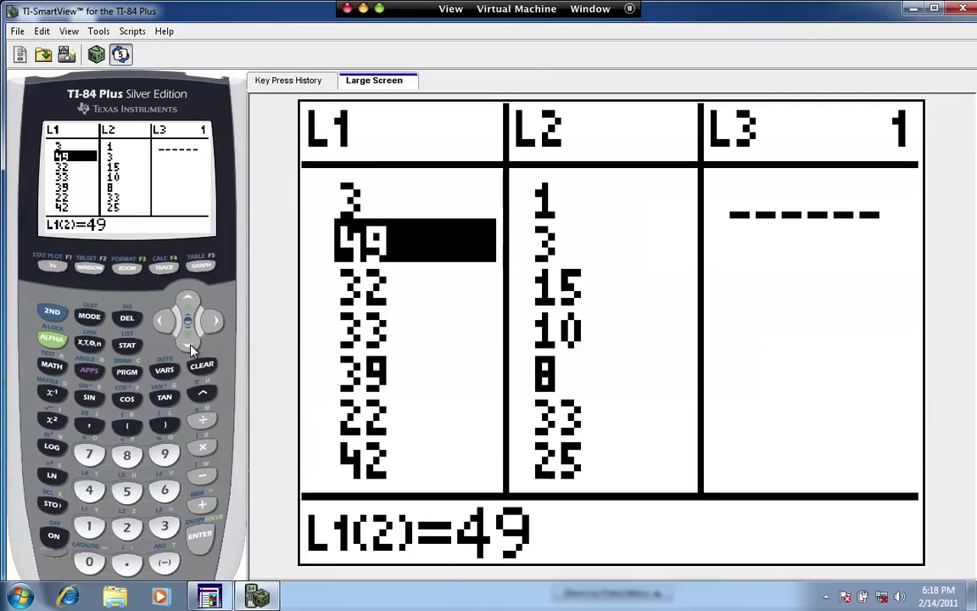
left_click(190, 348)
left_click(190, 348)
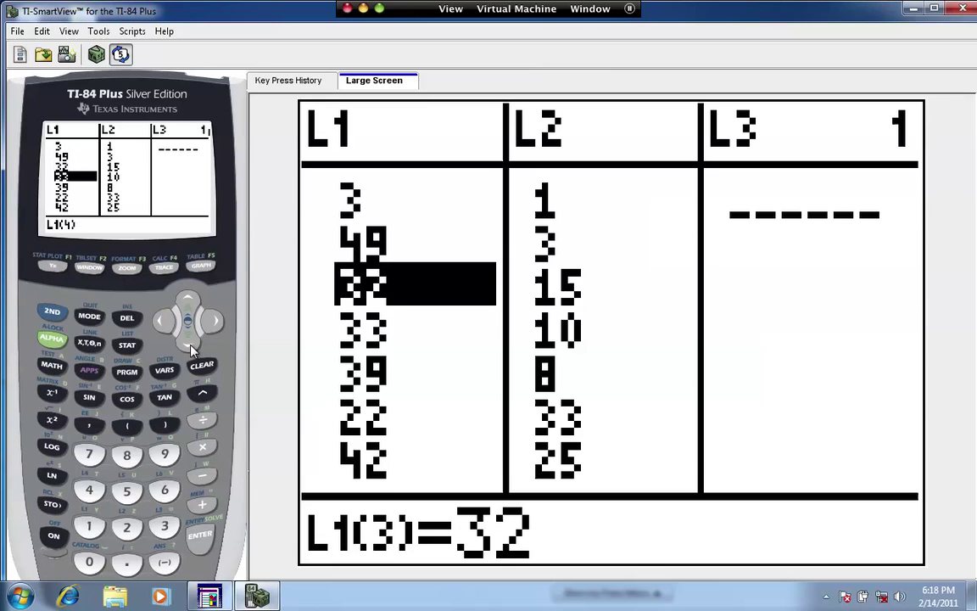
left_click(190, 348)
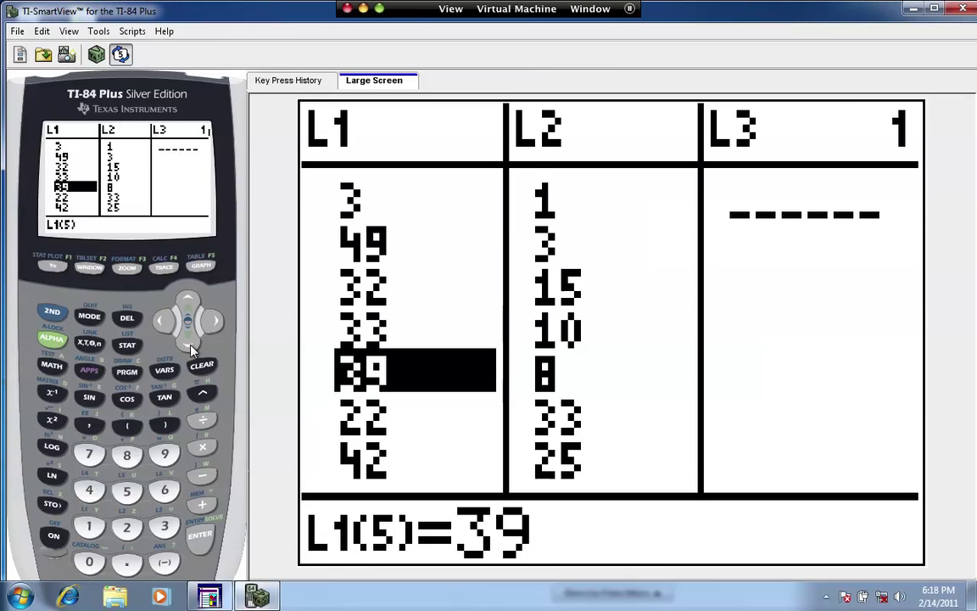
left_click(190, 347)
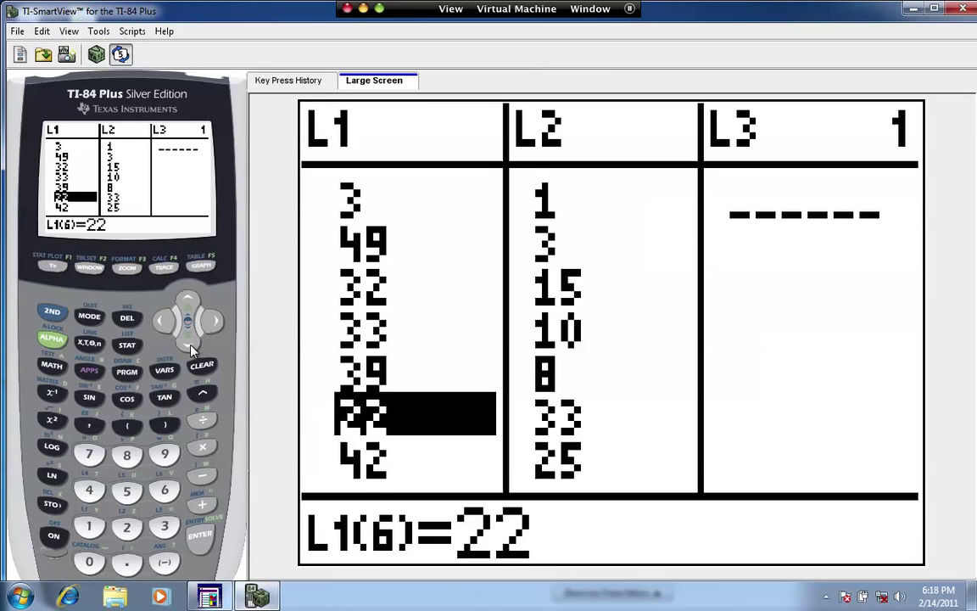
left_click(190, 348)
left_click(190, 348)
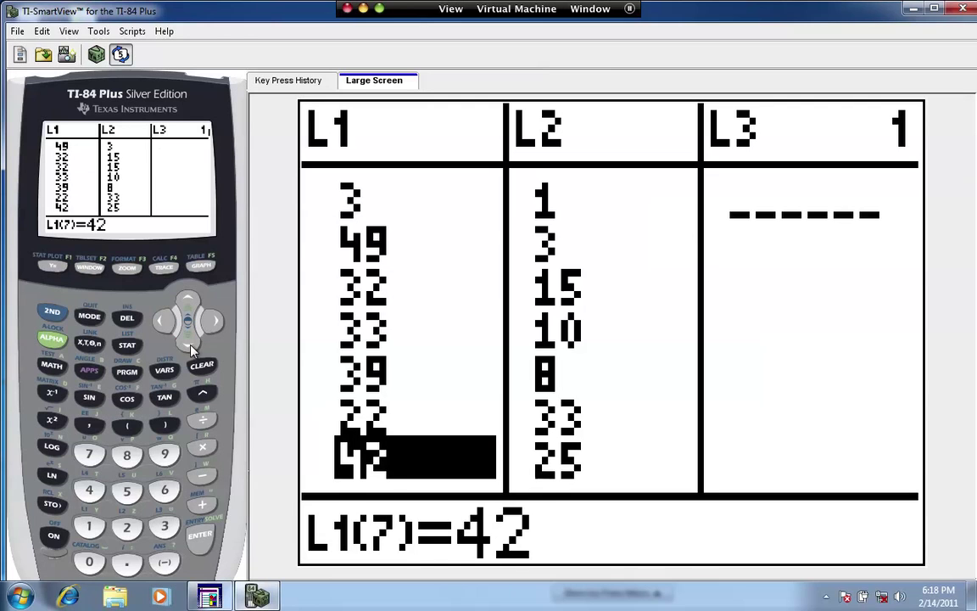
left_click(190, 348)
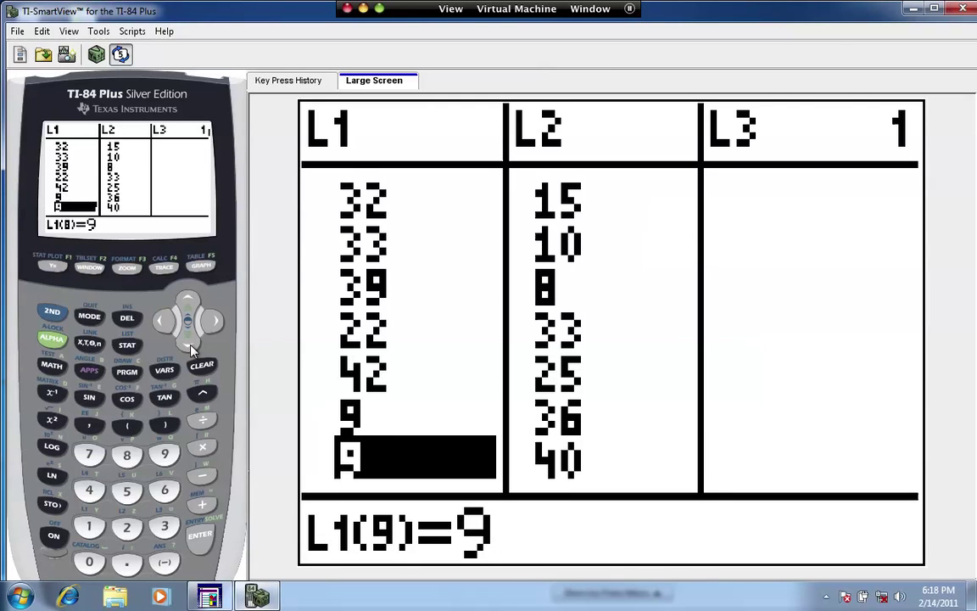
left_click(190, 348)
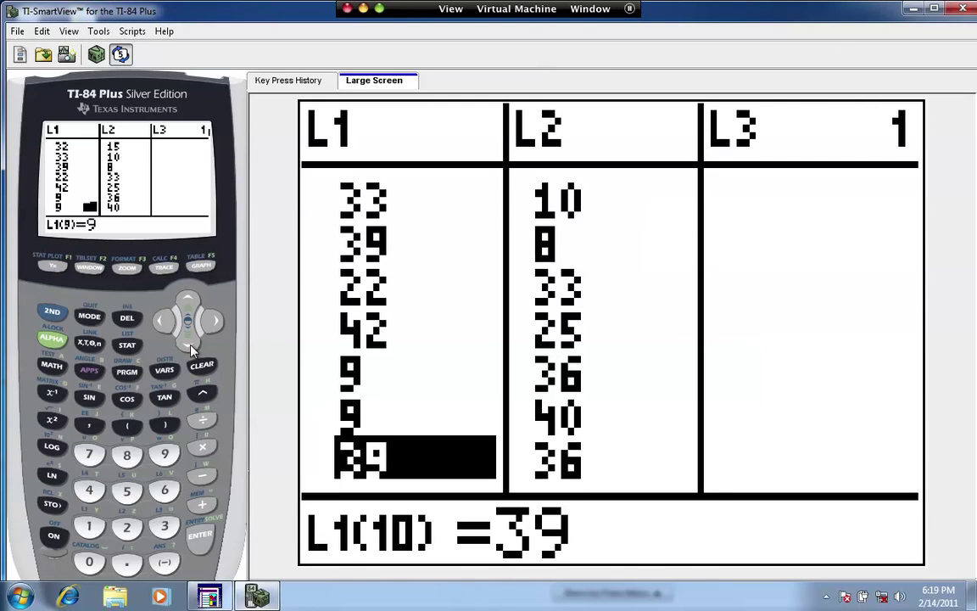
left_click(190, 348)
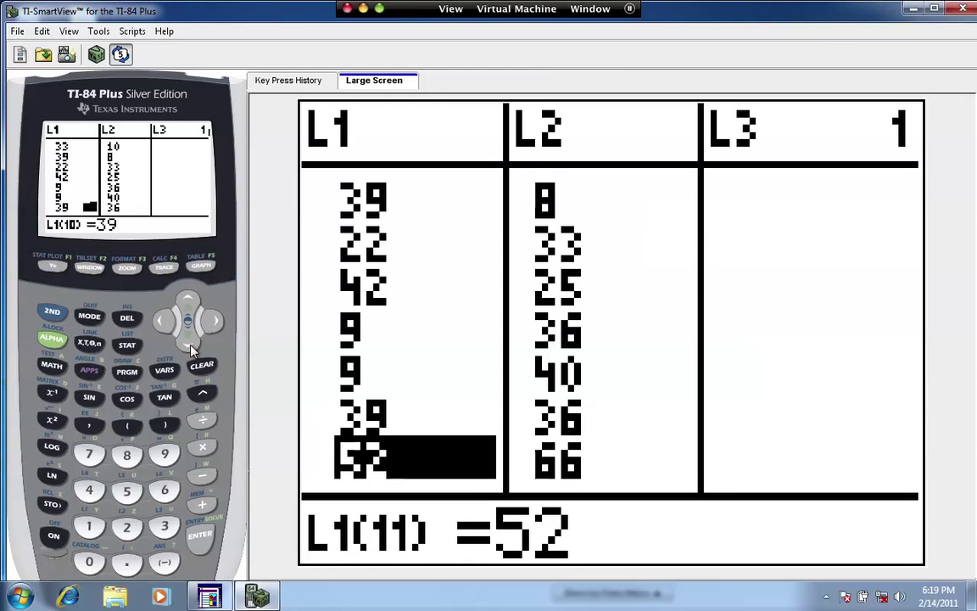
left_click(190, 348)
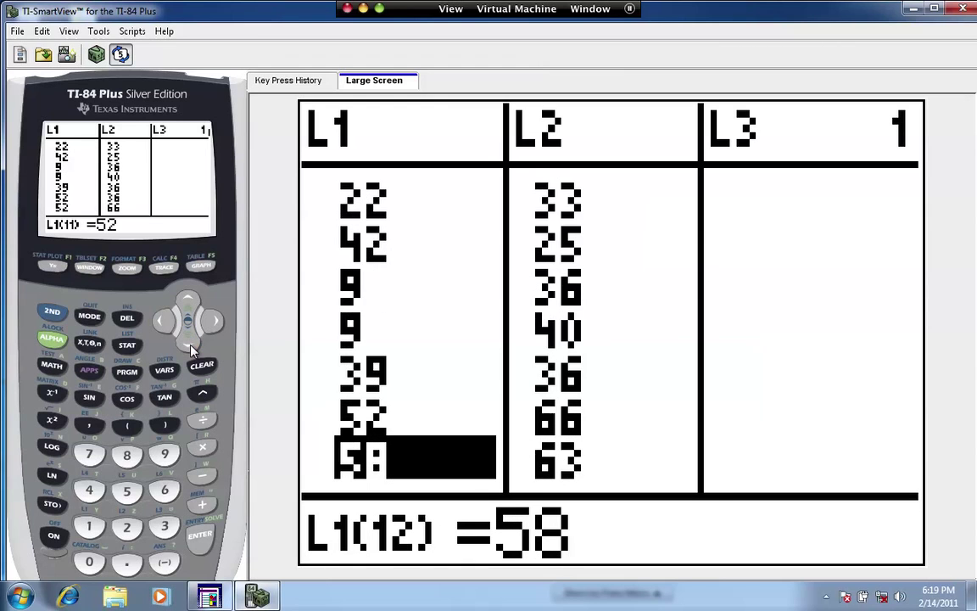
left_click(190, 347)
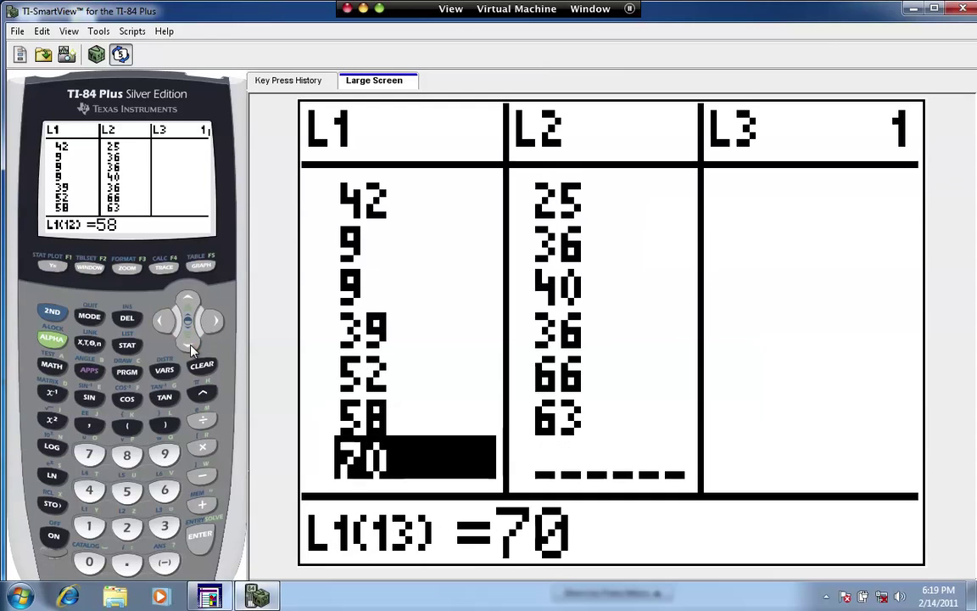
left_click(190, 348)
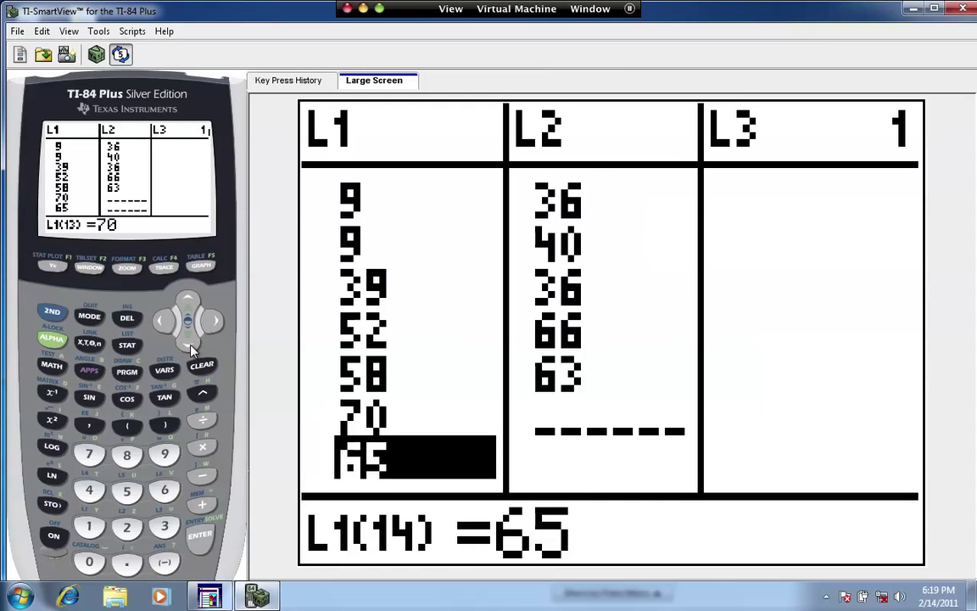
left_click(190, 348)
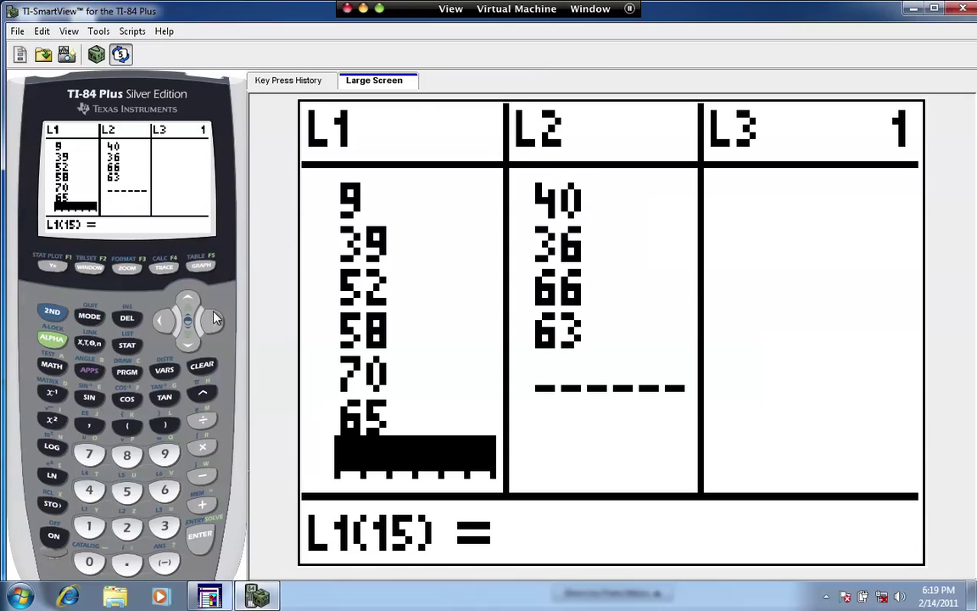
left_click(214, 319)
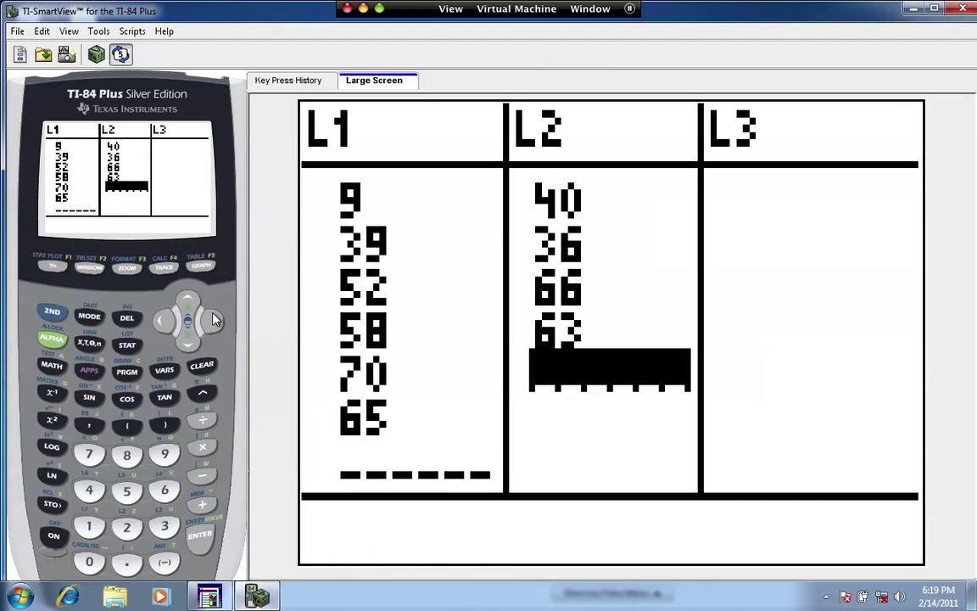
Enter the L2 column values 3, 15, 10, 8, 33, 25, 36, 40, 36, 66 and 63.
left_click(188, 343)
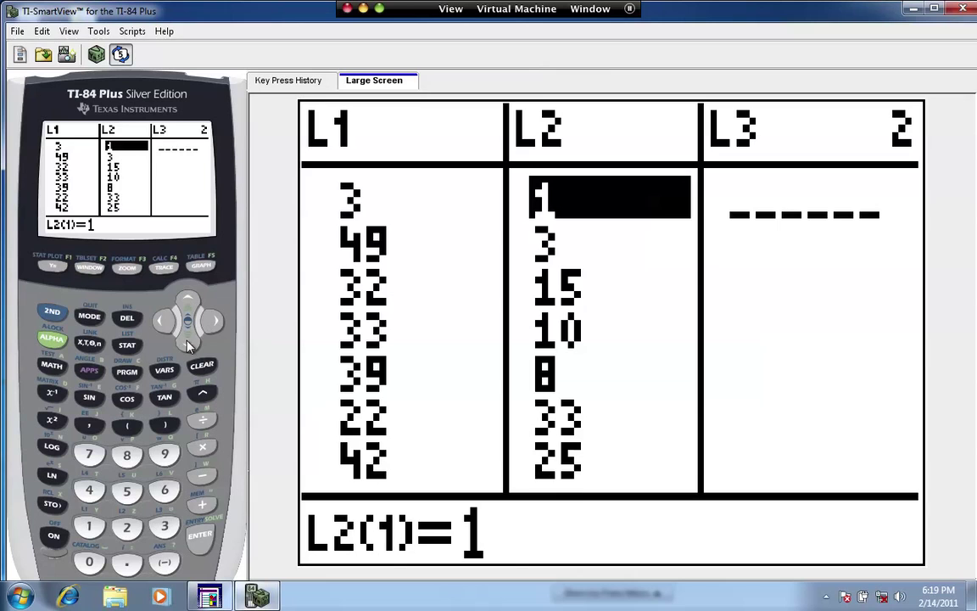
left_click(189, 343)
left_click(188, 343)
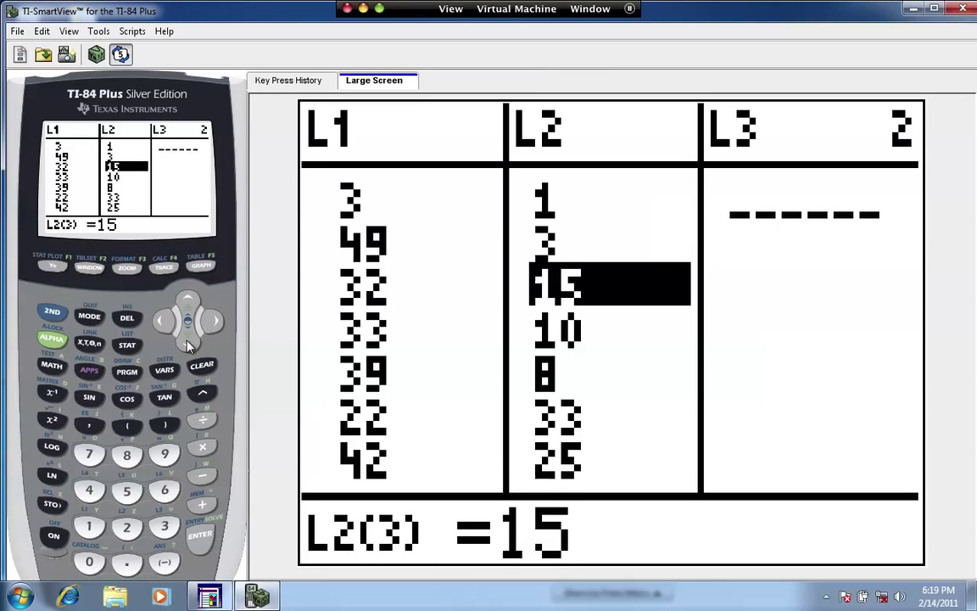
left_click(188, 343)
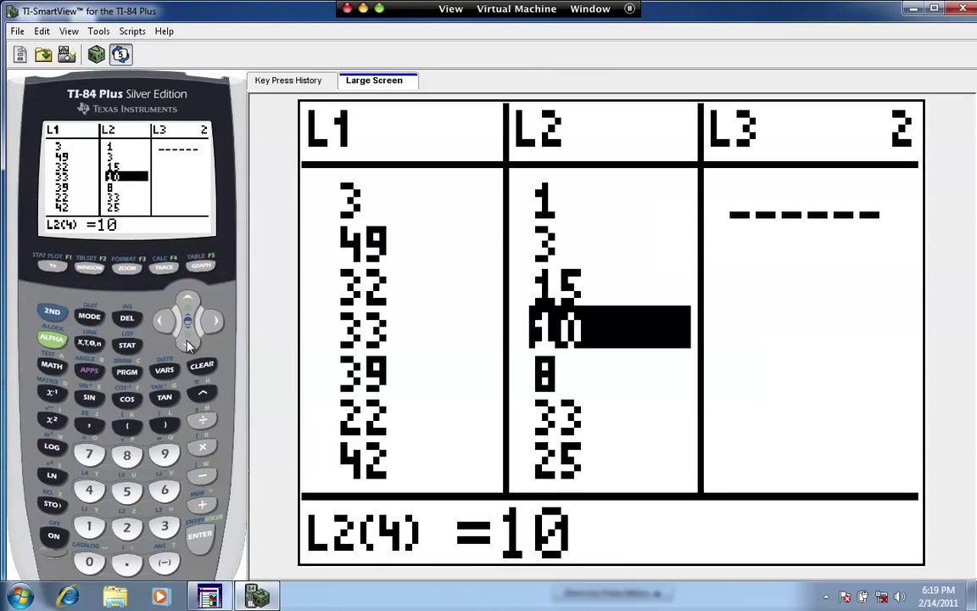
left_click(188, 343)
left_click(188, 344)
left_click(188, 344)
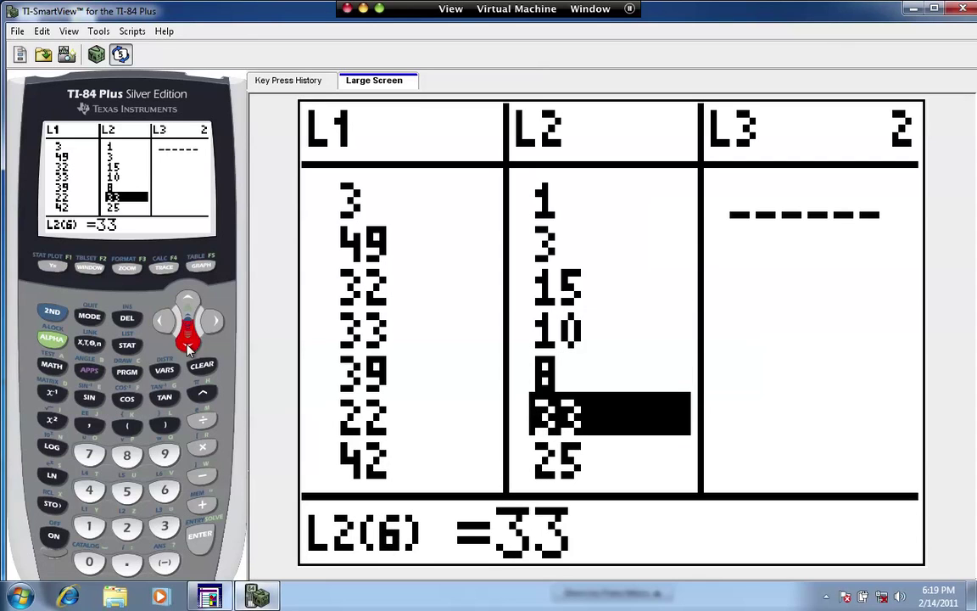
left_click(188, 343)
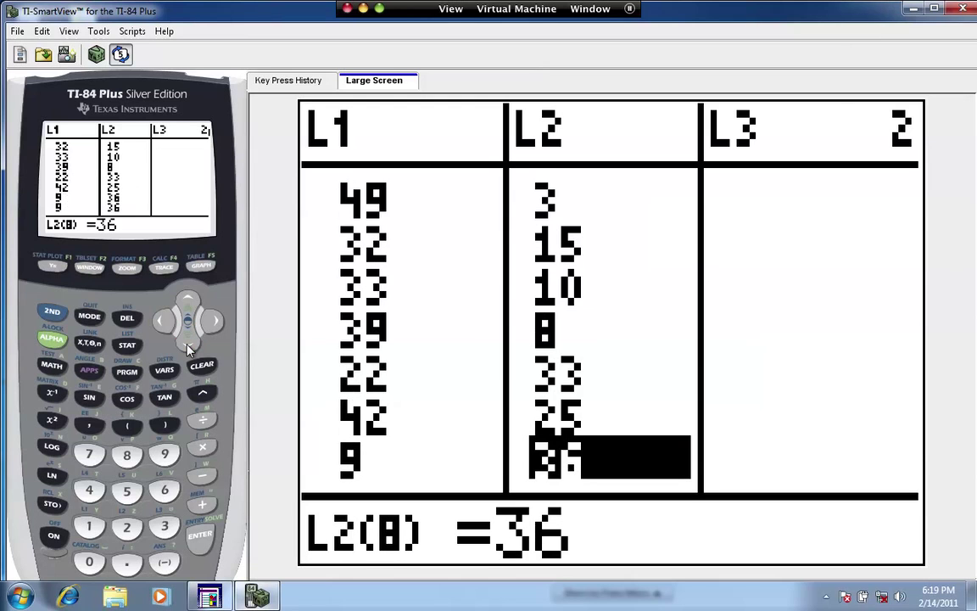
left_click(188, 345)
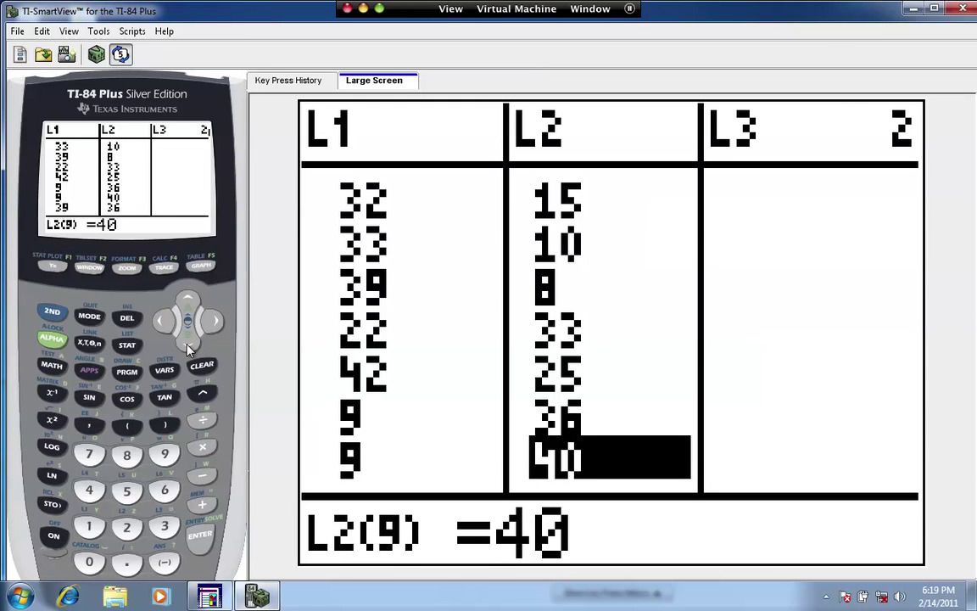
left_click(188, 345)
left_click(188, 345)
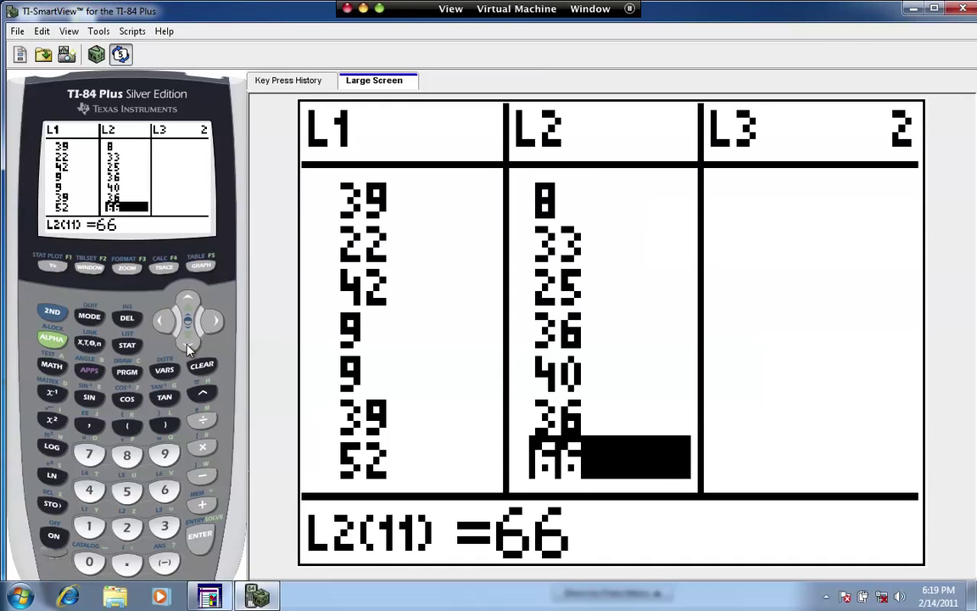
left_click(188, 345)
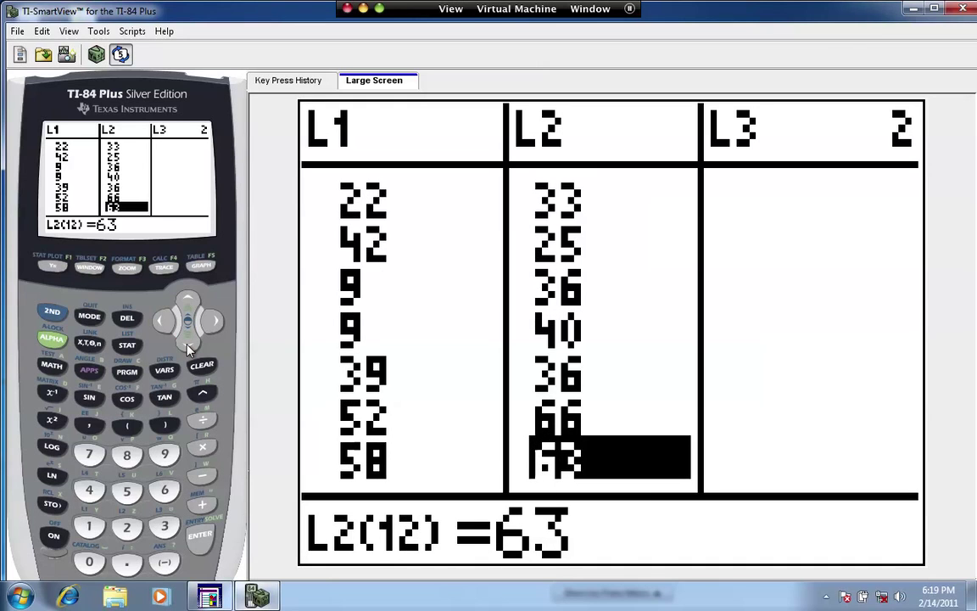
left_click(188, 345)
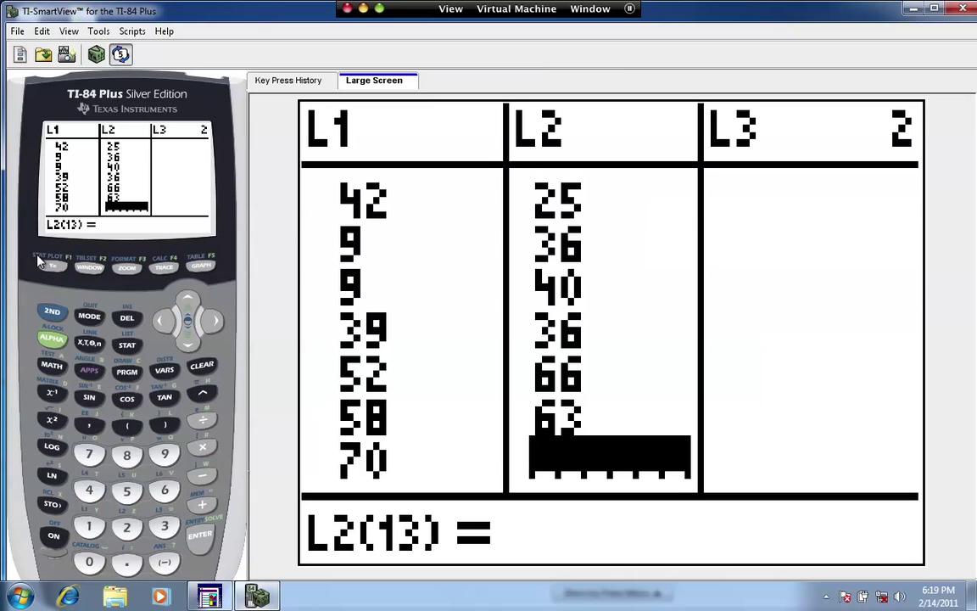
Bring up the STAT PLOTS menu via 2nd Y= and select Plot1's setup.
left_click(52, 315)
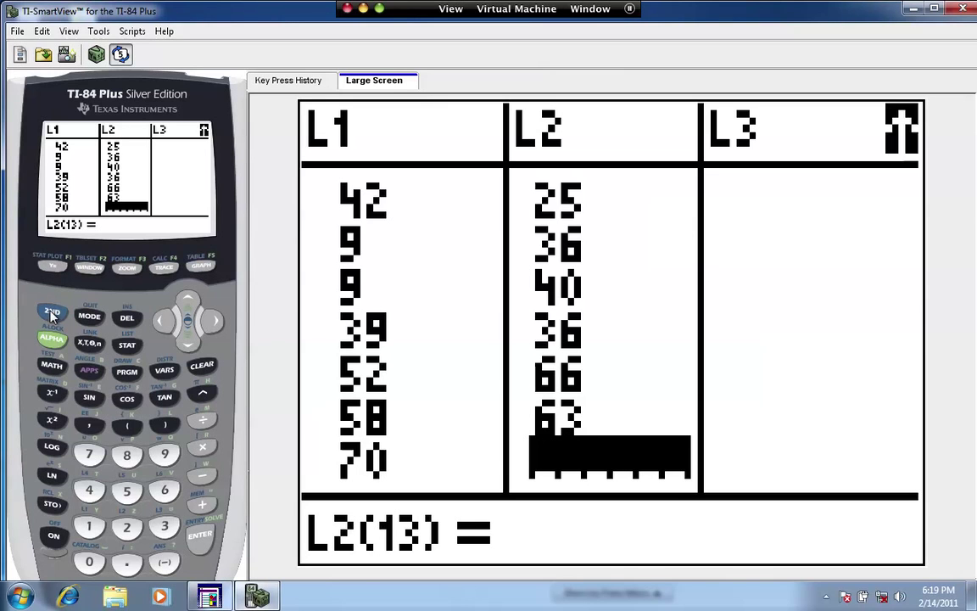
left_click(51, 267)
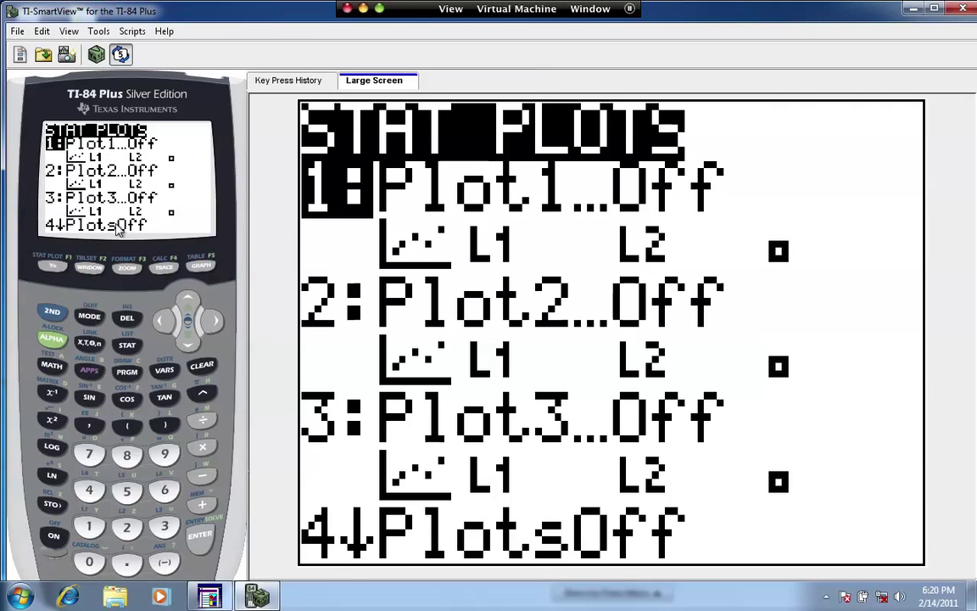
left_click(203, 541)
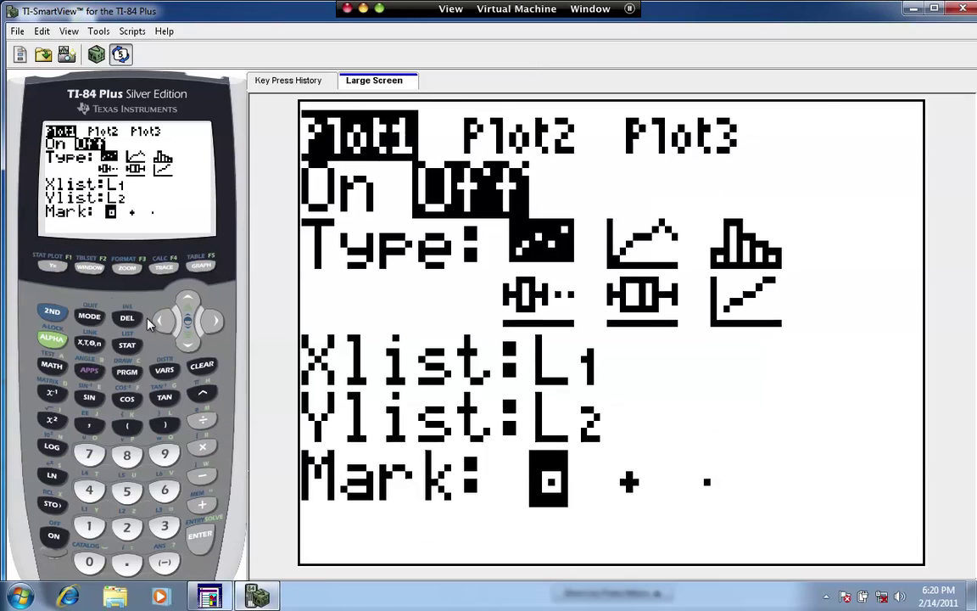
Switch Plot1 On and move across the plot type icons toward box plot.
left_click(194, 540)
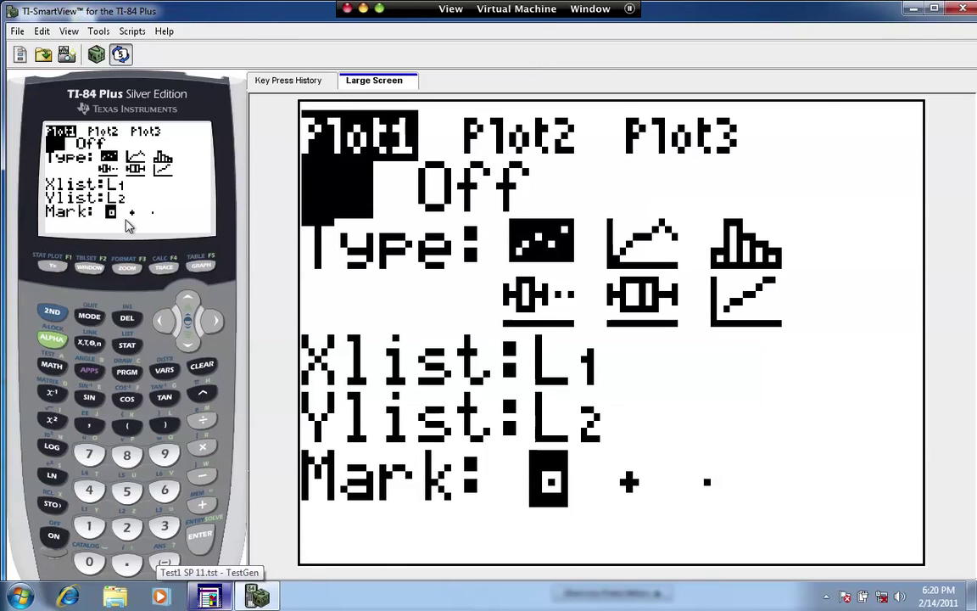
left_click(188, 339)
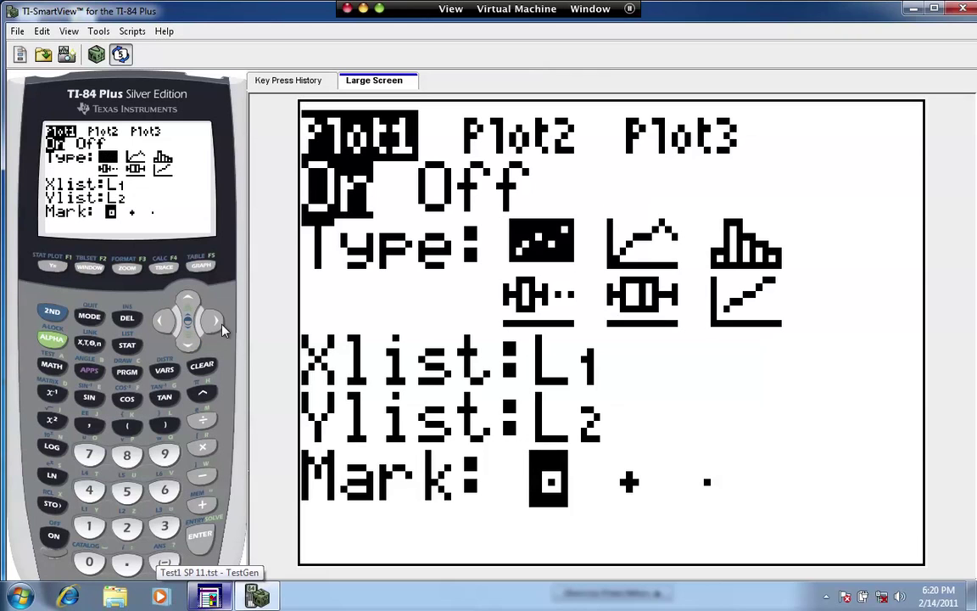
left_click(211, 319)
left_click(211, 320)
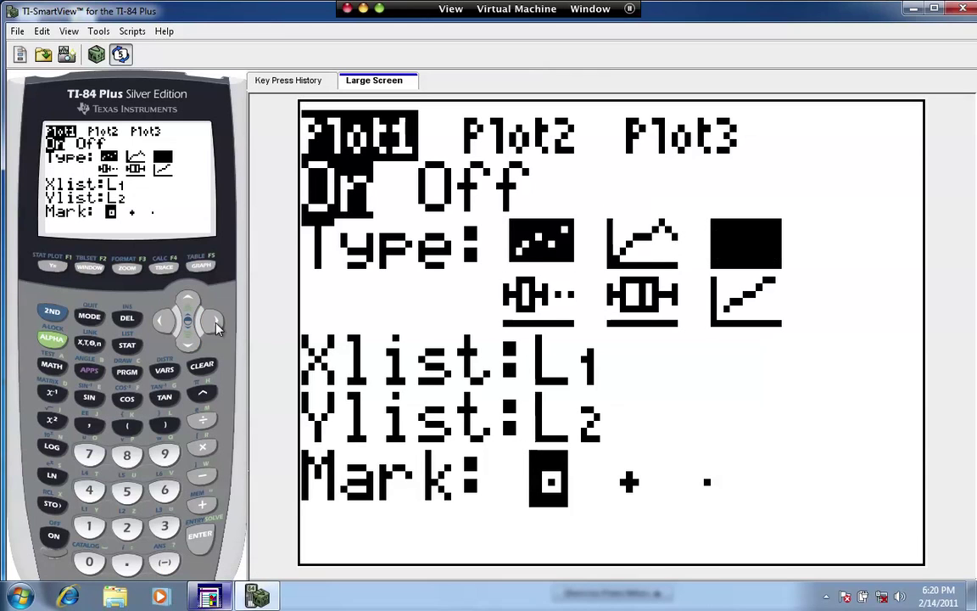
left_click(212, 321)
left_click(215, 325)
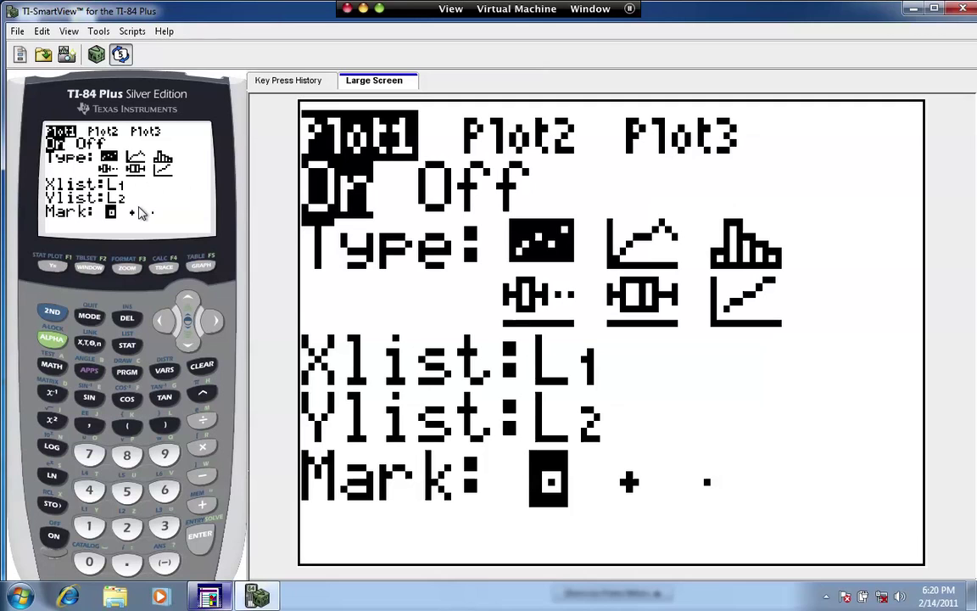
Make Plot1 a box plot with Xlist L1 and Freq 1, then move over to Plot2.
left_click(200, 536)
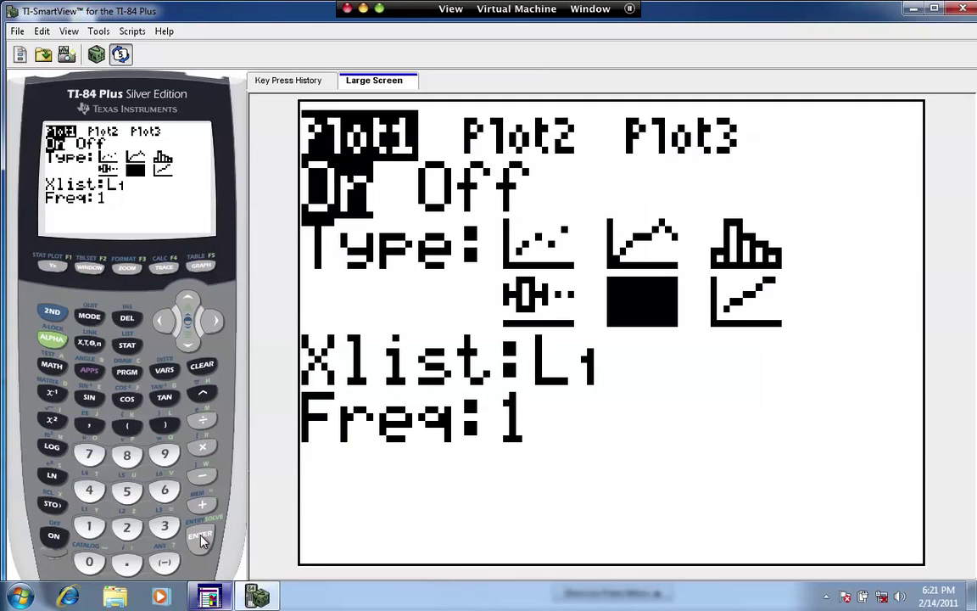
left_click(188, 343)
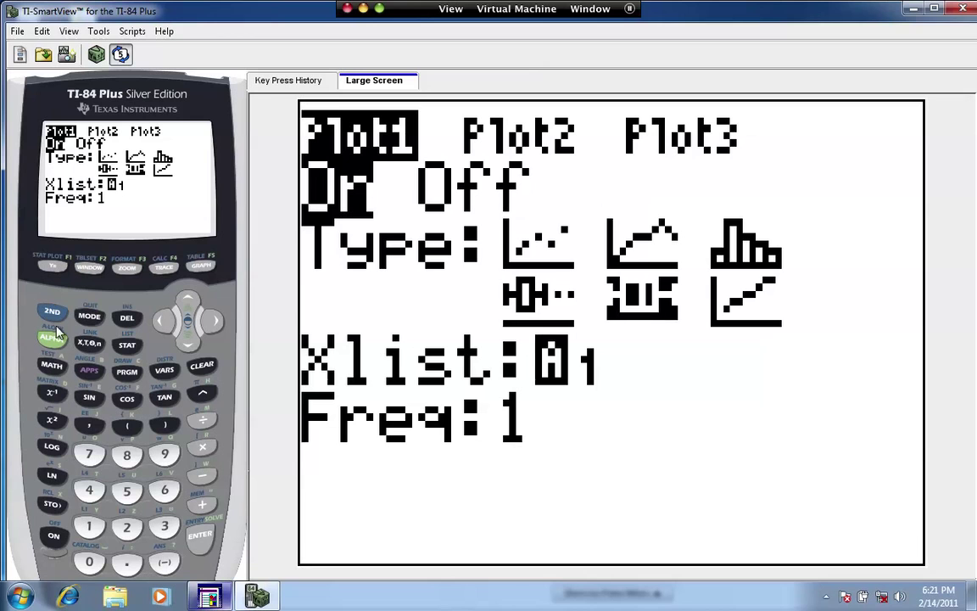
left_click(188, 299)
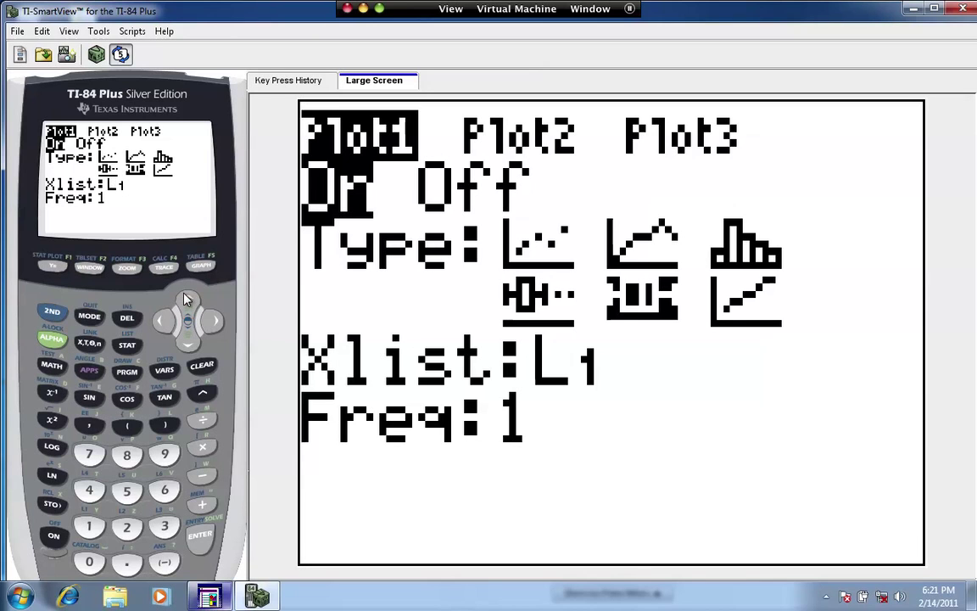
left_click(185, 296)
left_click(187, 298)
key("Right")
Turn Plot2 On and set its type to box plot.
left_click(201, 536)
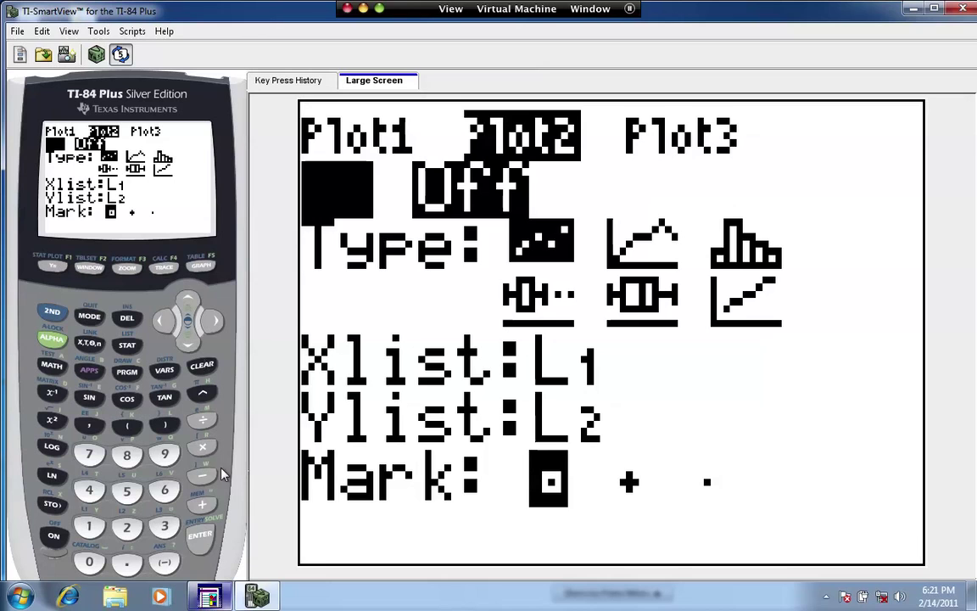
left_click(201, 536)
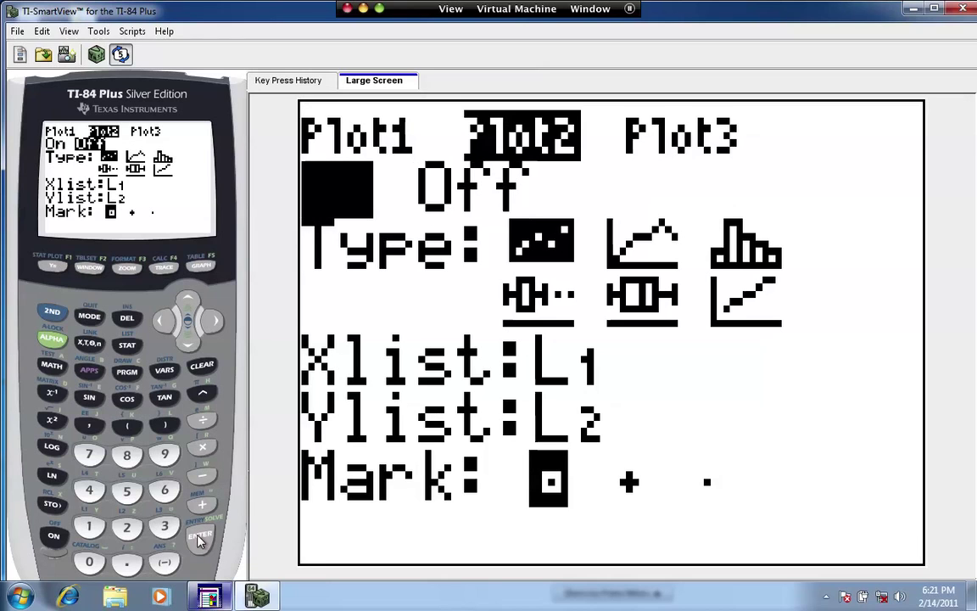
left_click(187, 340)
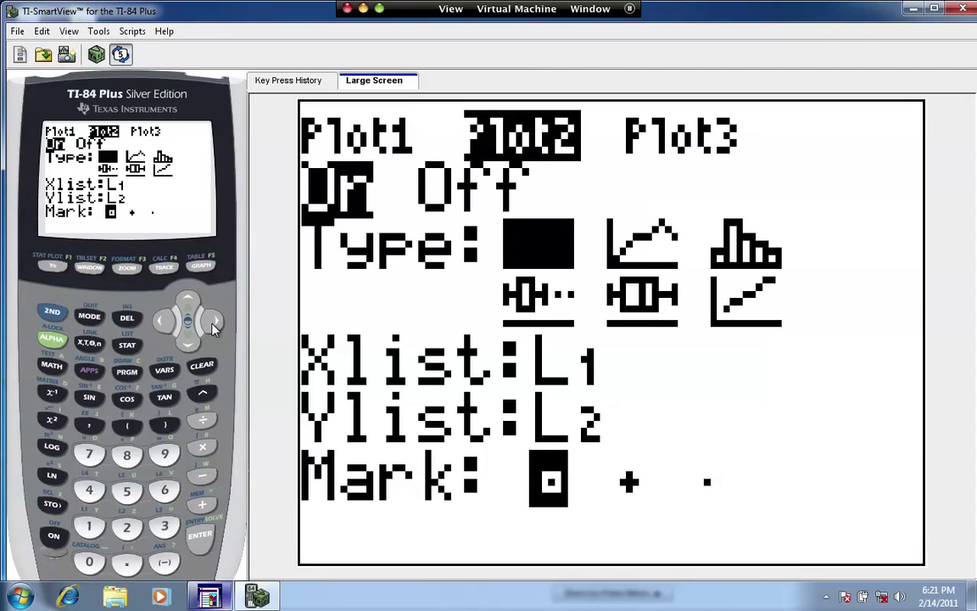
left_click(213, 327)
left_click(213, 328)
left_click(213, 328)
left_click(213, 327)
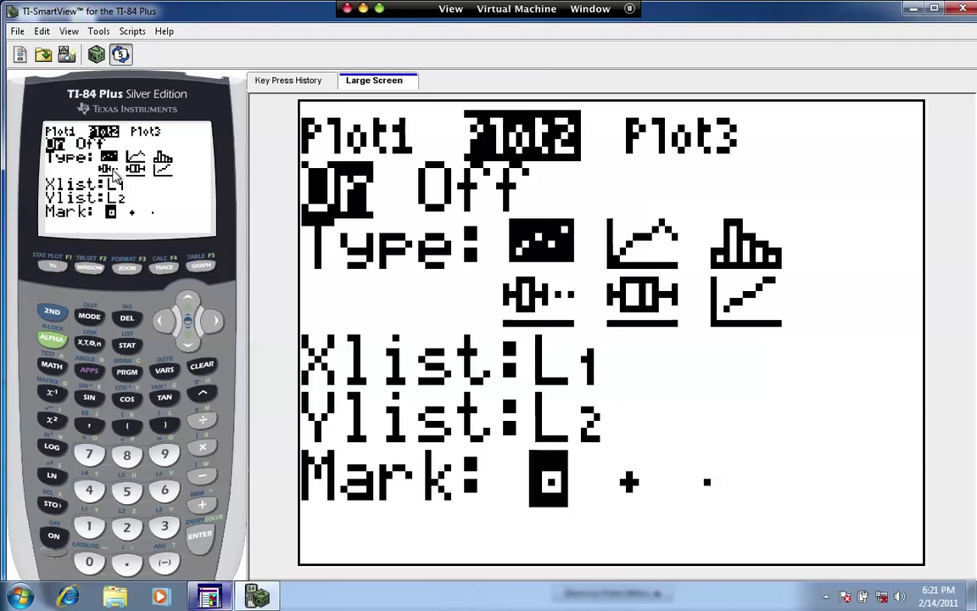
left_click(200, 536)
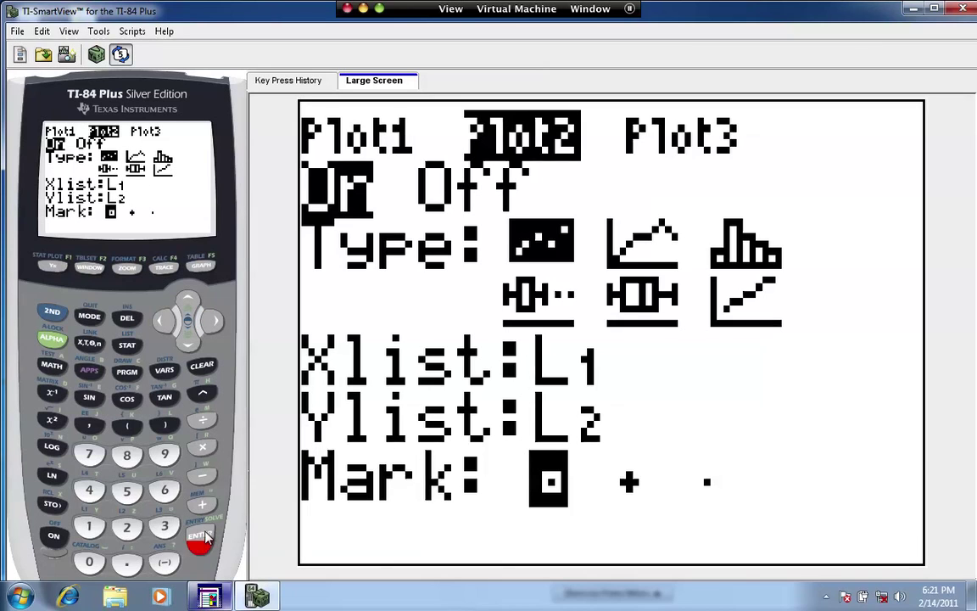
Set Plot2's Xlist to L2 with Freq 1.
left_click(189, 345)
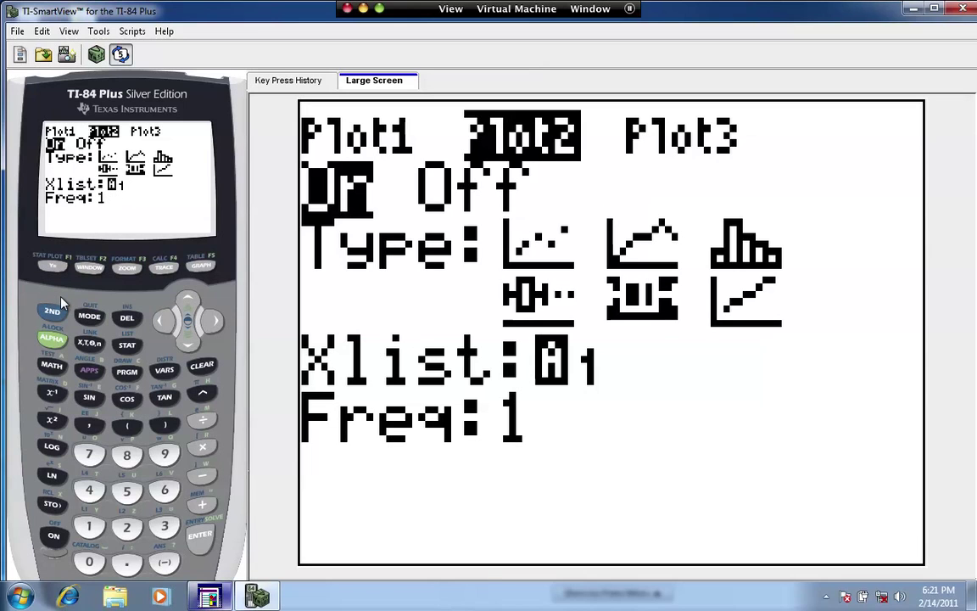
left_click(52, 341)
left_click(53, 315)
left_click(127, 529)
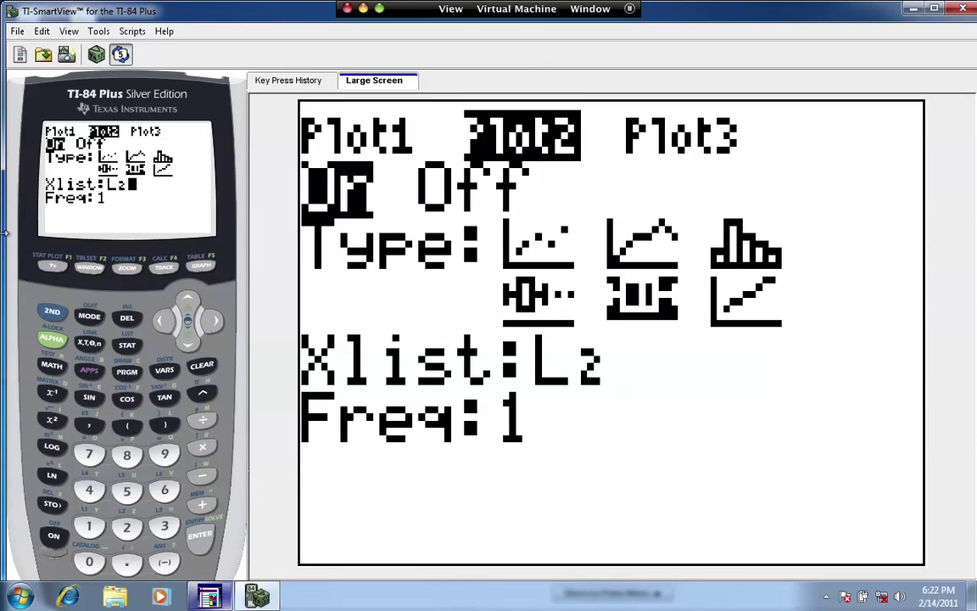
key("Up")
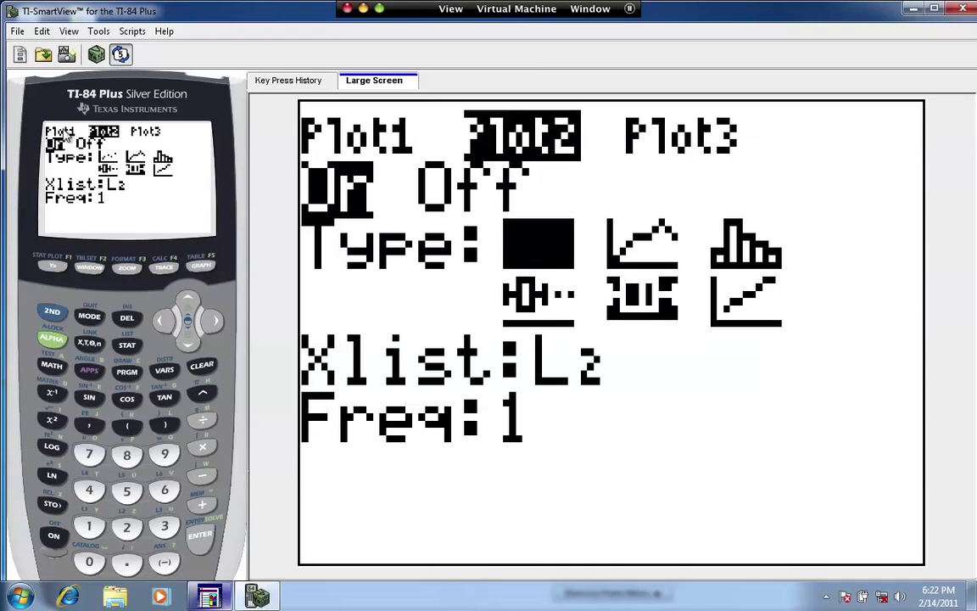
key("Up")
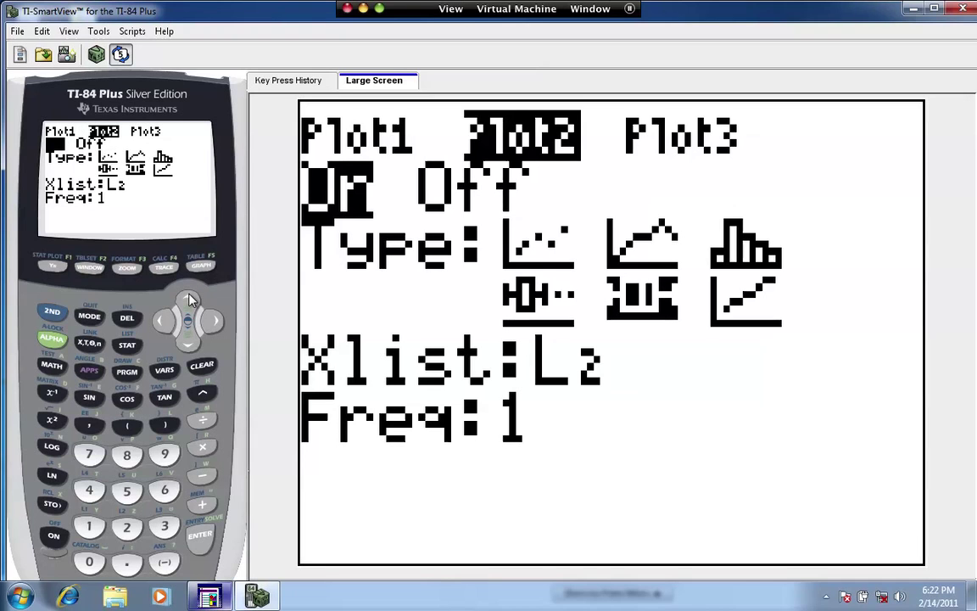
left_click(189, 301)
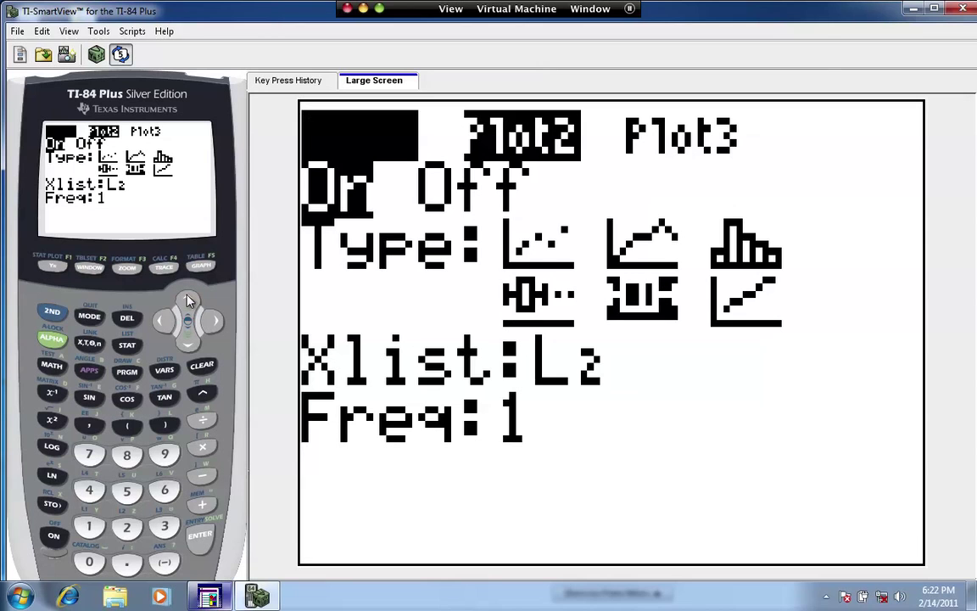
left_click(126, 344)
Check the STAT PLOTS menu shows Plot1 and Plot2 On as box plots of L1 and L2.
left_click(51, 314)
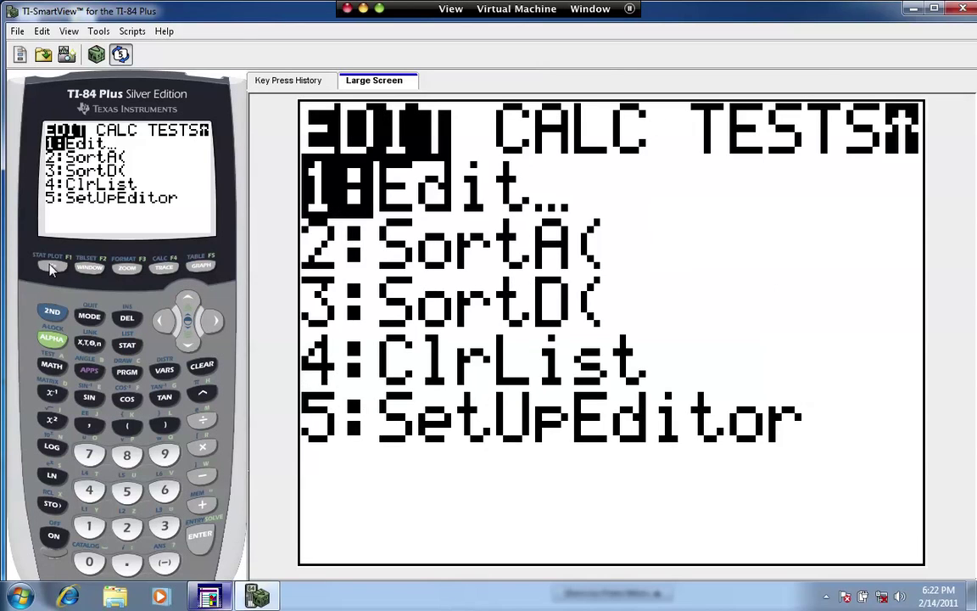
left_click(52, 268)
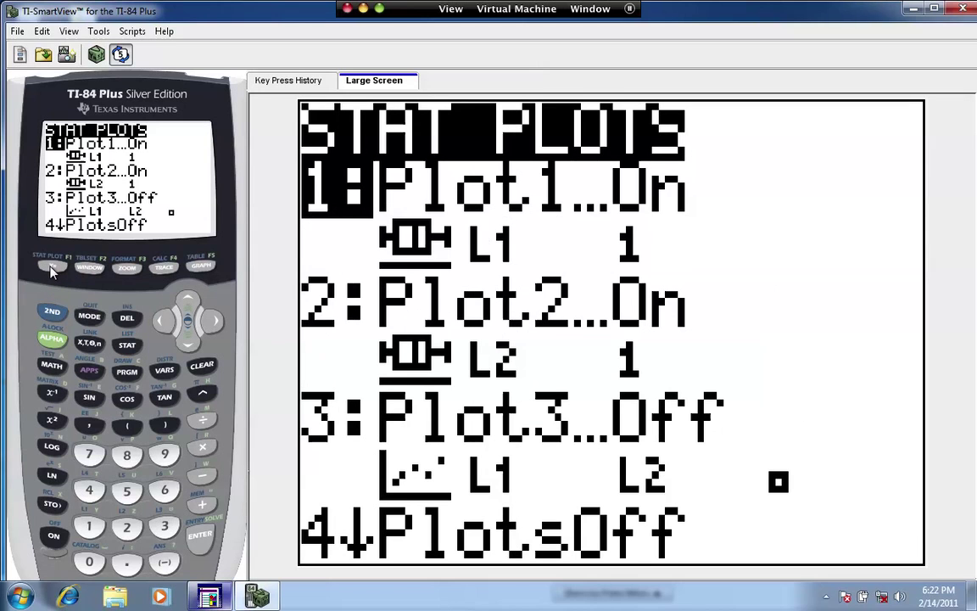
Run 9:ZoomStat from the ZOOM menu to graph both box plots.
left_click(124, 272)
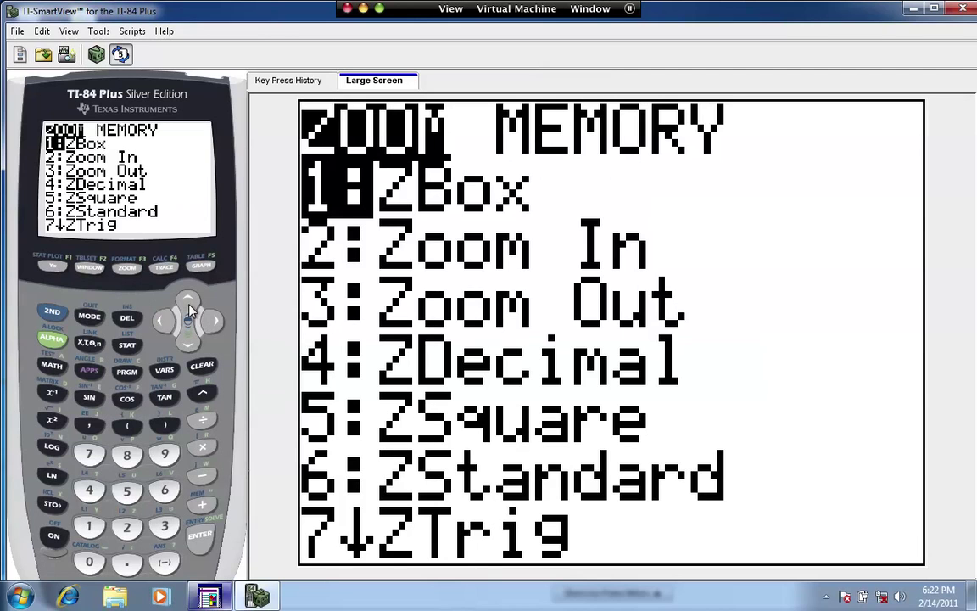
left_click(187, 341)
left_click(187, 341)
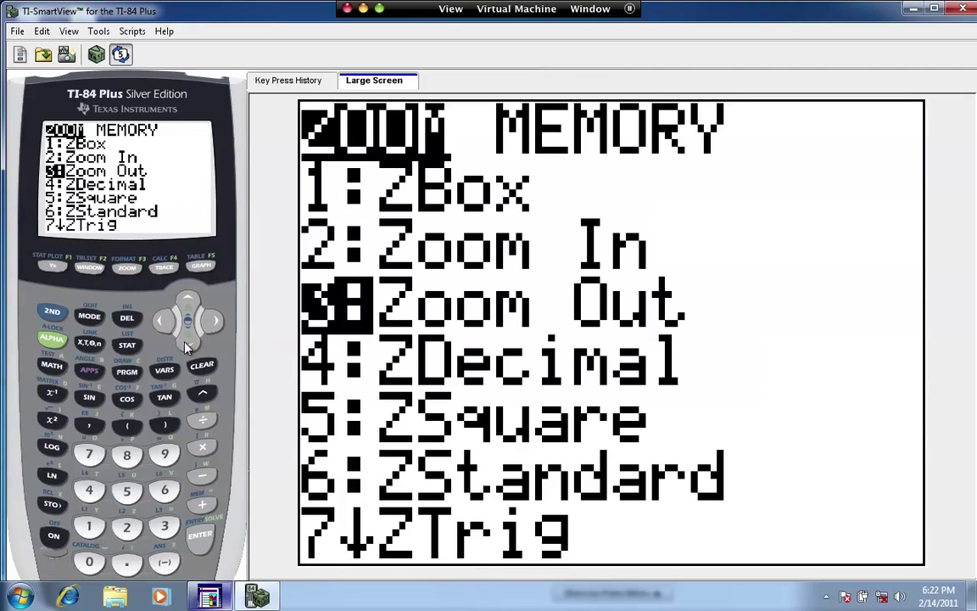
left_click(187, 343)
left_click(187, 342)
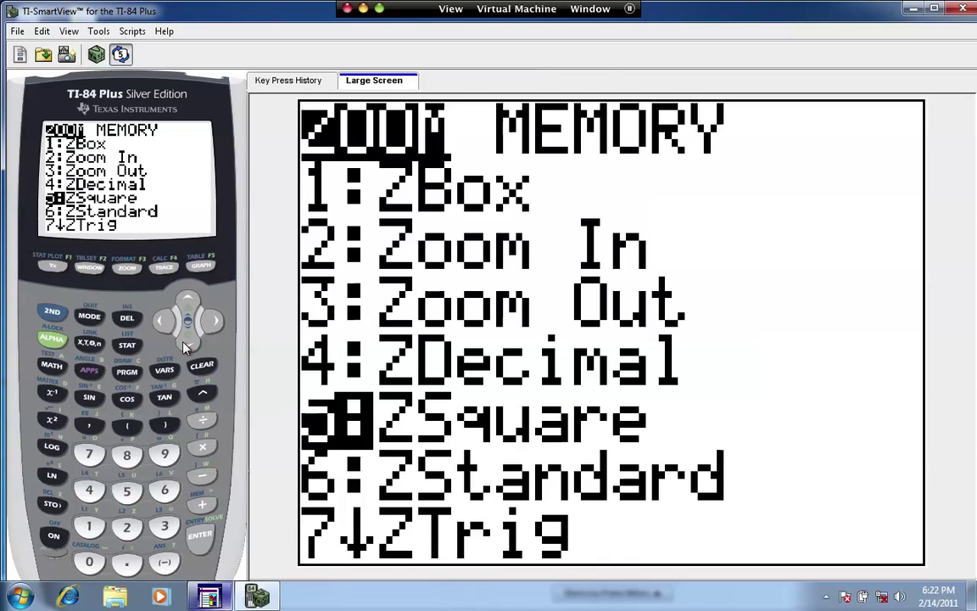
left_click(186, 343)
left_click(187, 343)
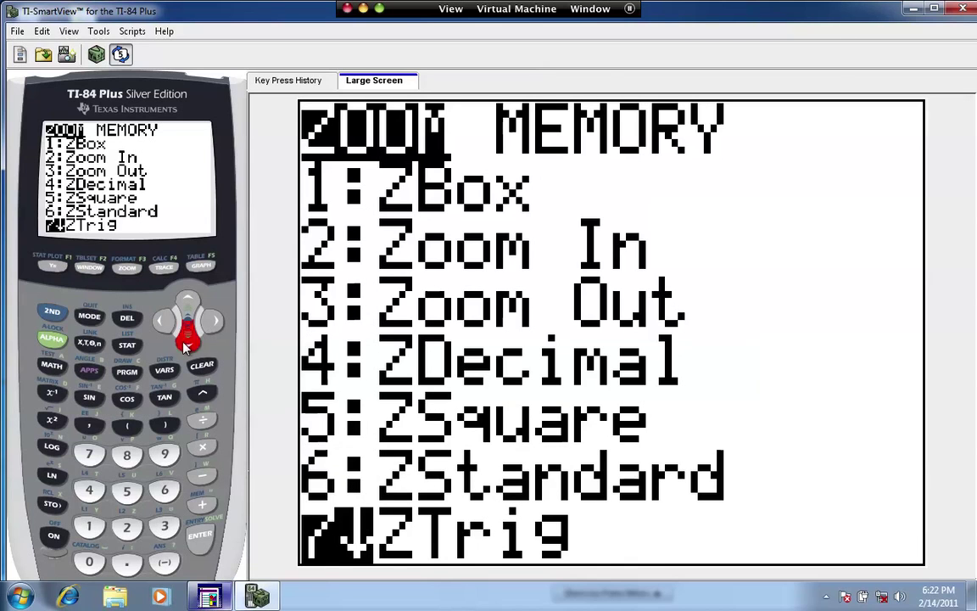
left_click(184, 342)
left_click(184, 341)
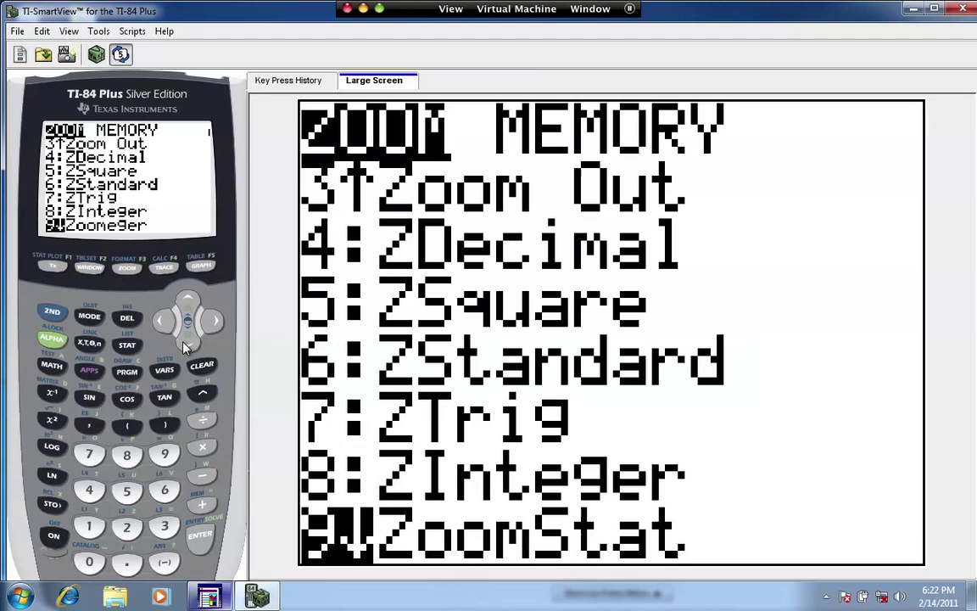
left_click(201, 538)
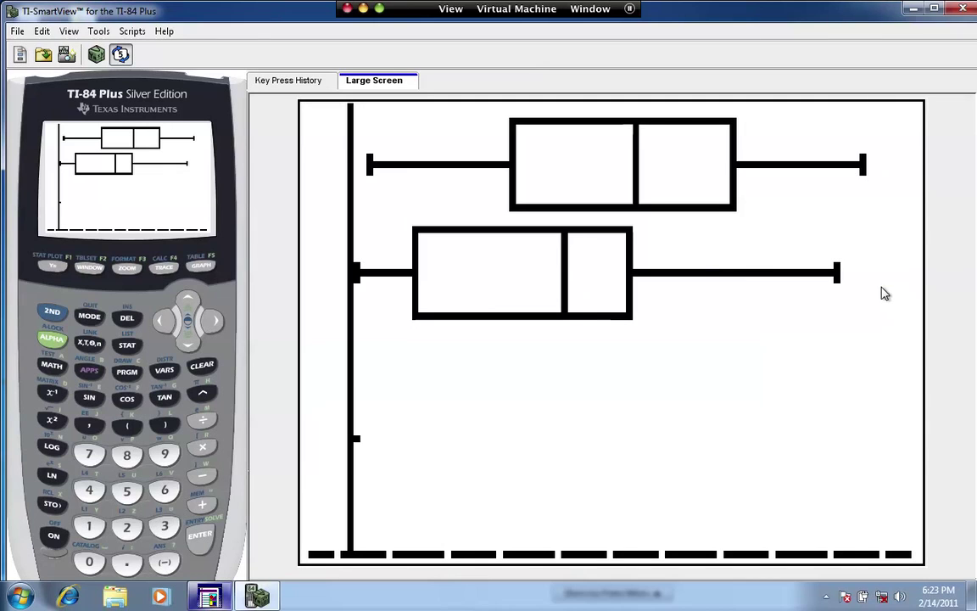
Trace the L1 box plot: minX 3, Q1 22, Med 39, Q3 52, maxX 70, then move to P2.
left_click(164, 270)
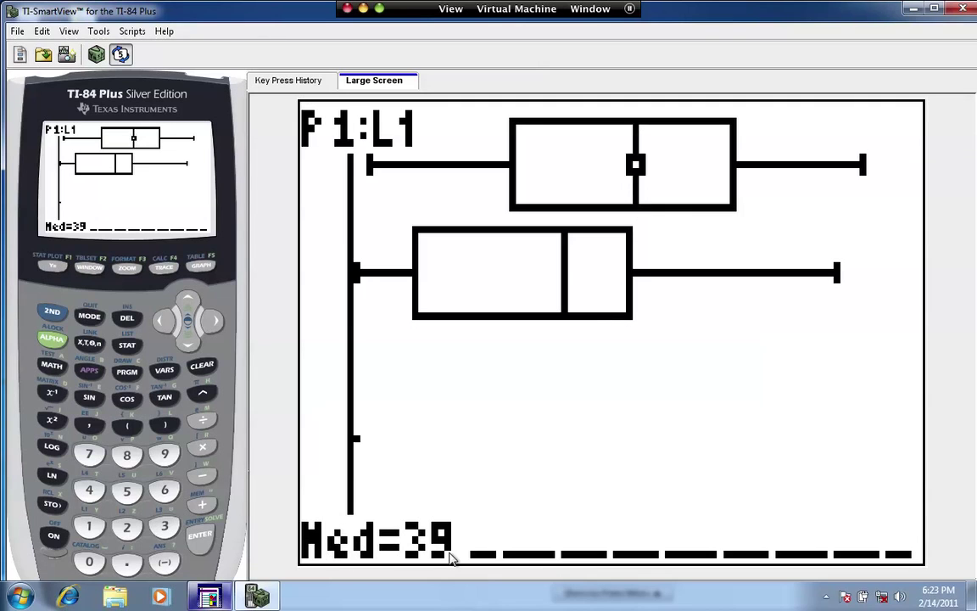
left_click(159, 324)
left_click(158, 323)
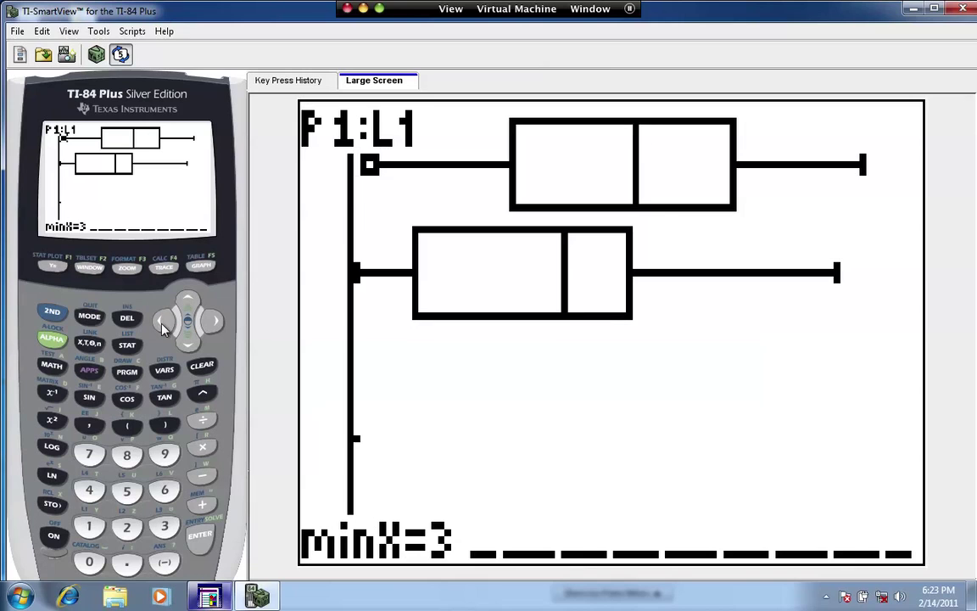
left_click(214, 323)
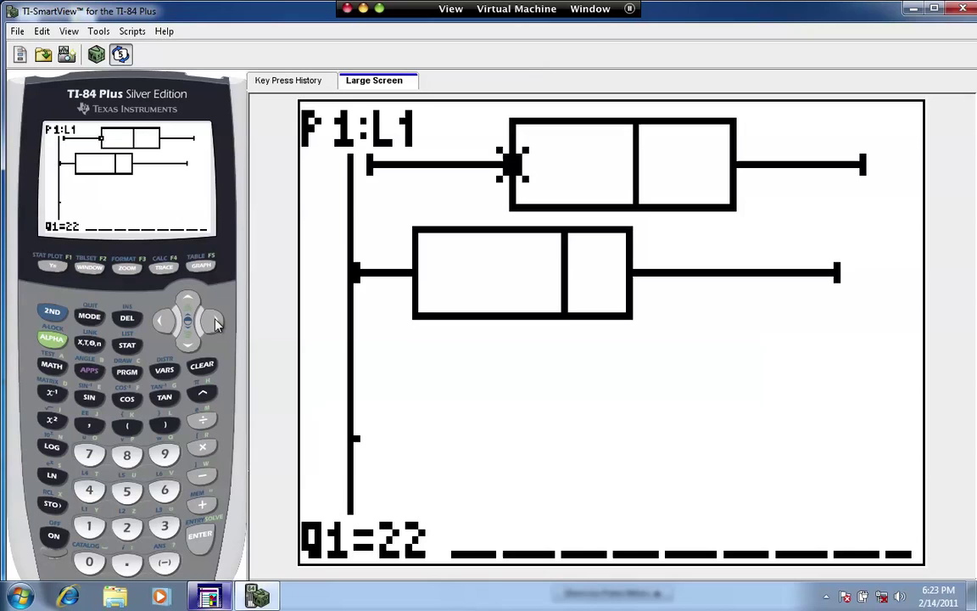
left_click(215, 324)
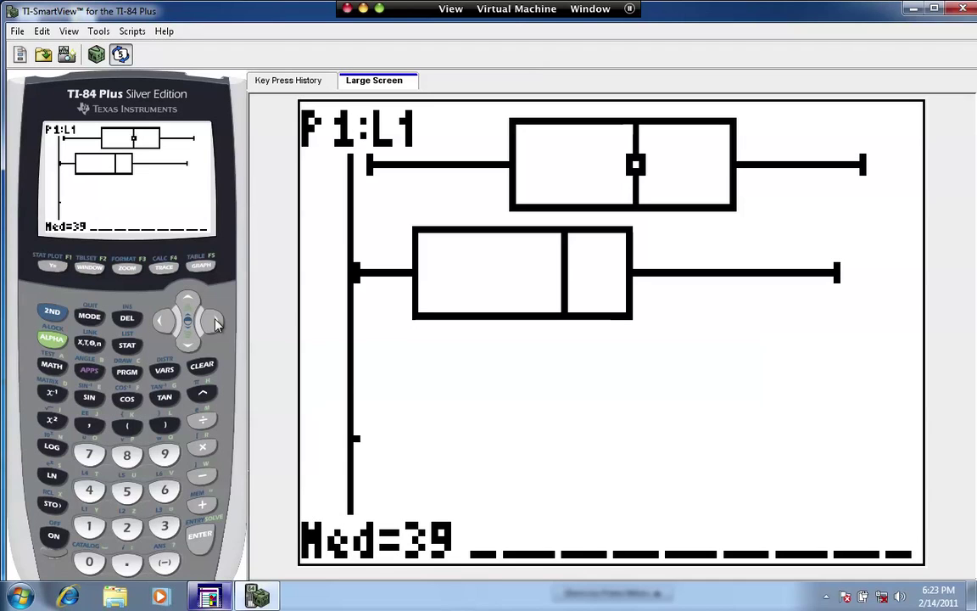
left_click(213, 322)
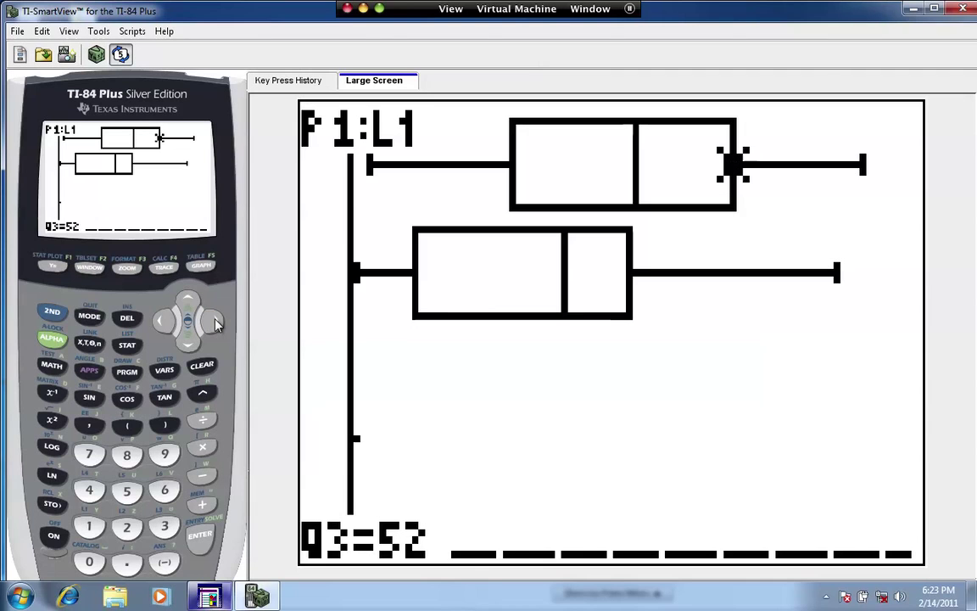
left_click(216, 323)
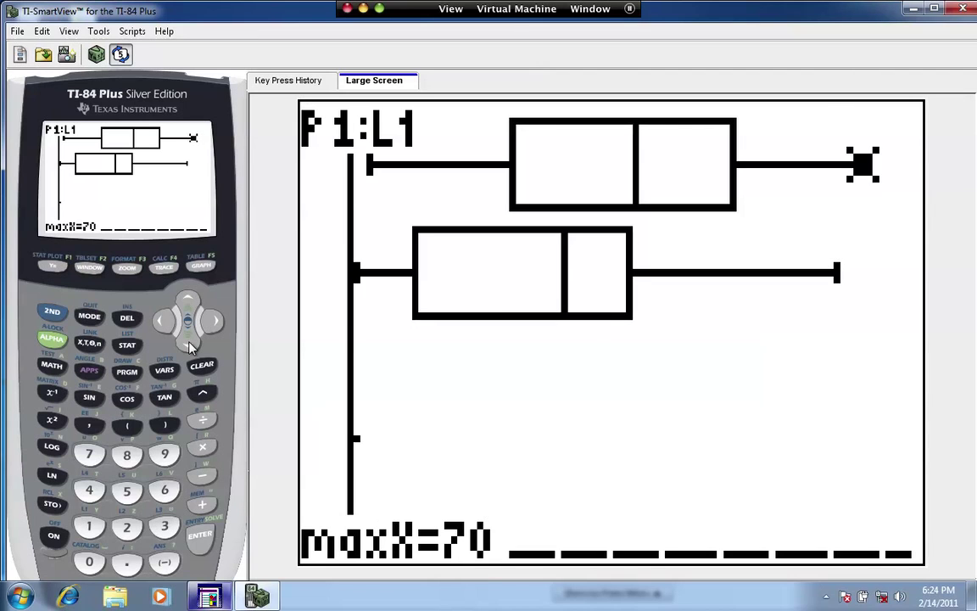
left_click(189, 346)
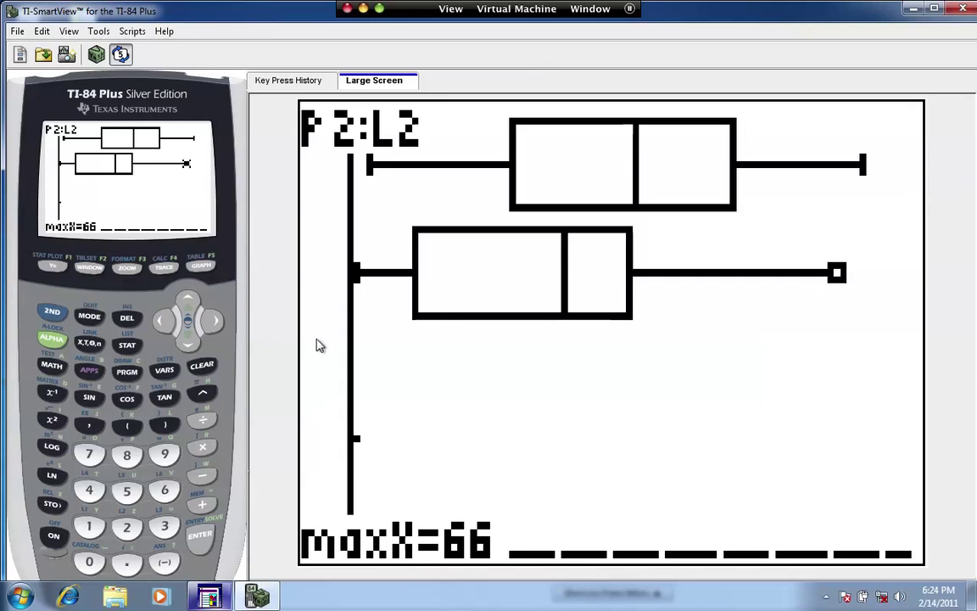
Trace the L2 box plot down through Q3 38, Med 29, Q1 9 and minX 1, then back.
left_click(165, 324)
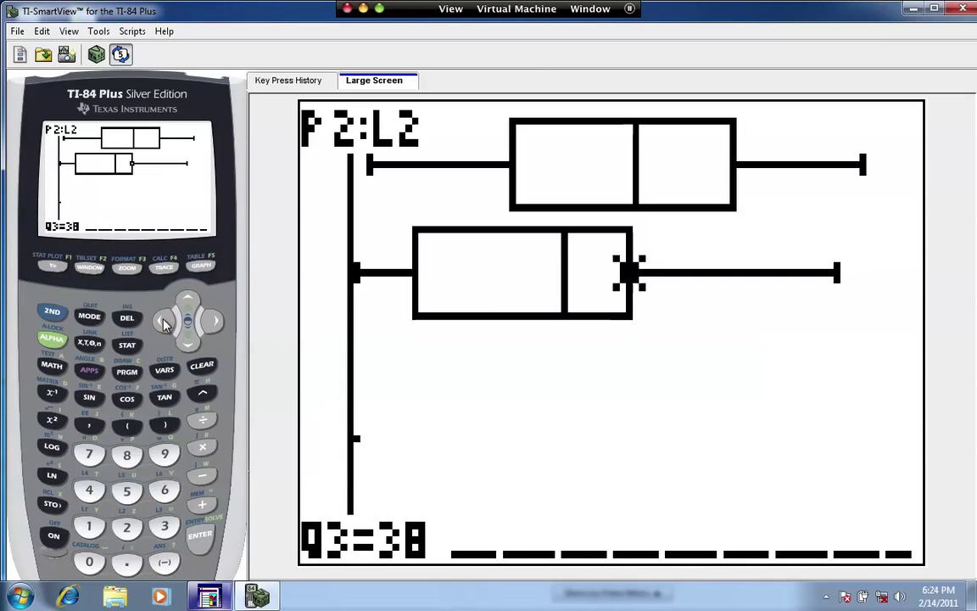
left_click(165, 324)
left_click(166, 324)
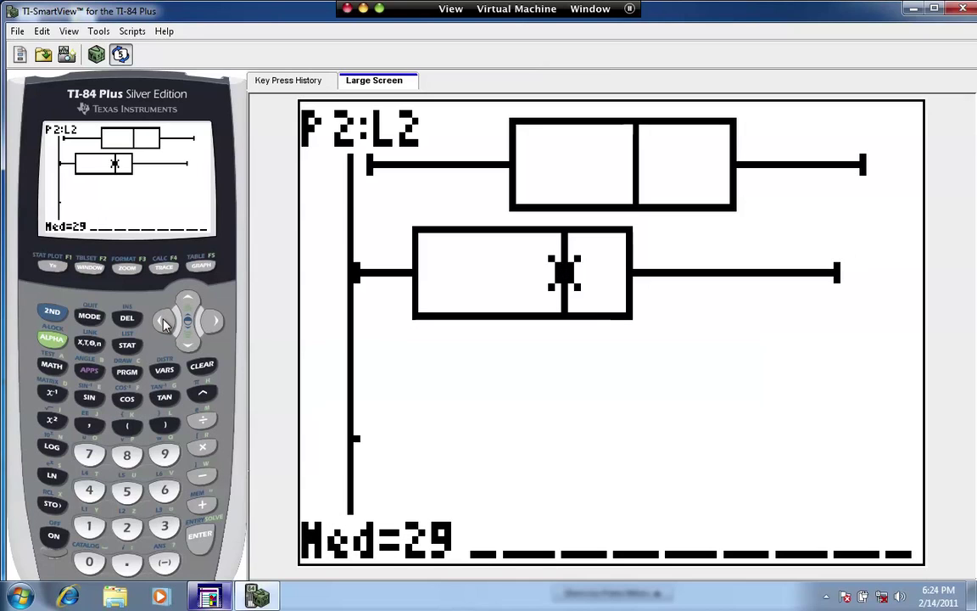
left_click(166, 324)
left_click(166, 324)
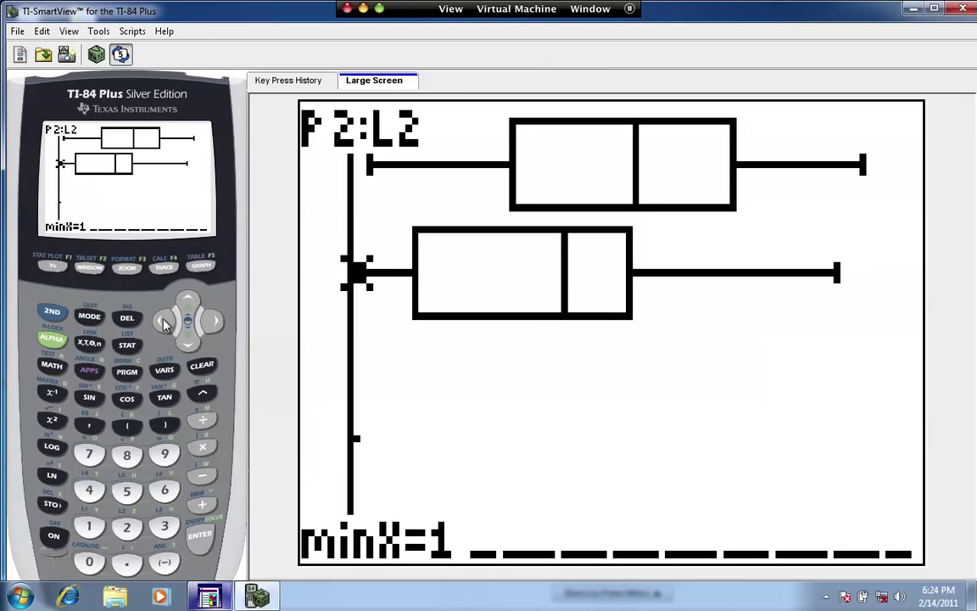
left_click(212, 322)
left_click(212, 323)
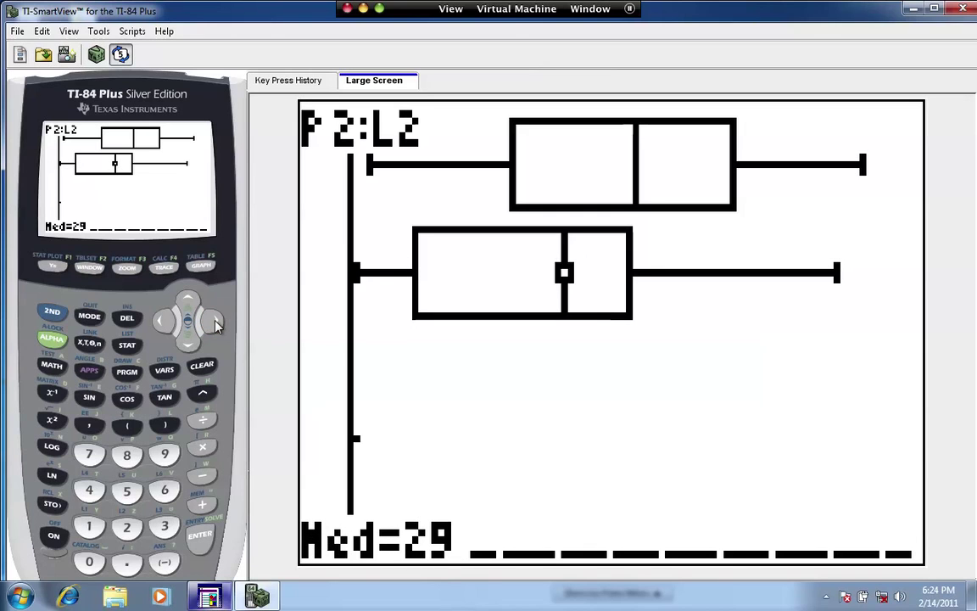
left_click(212, 322)
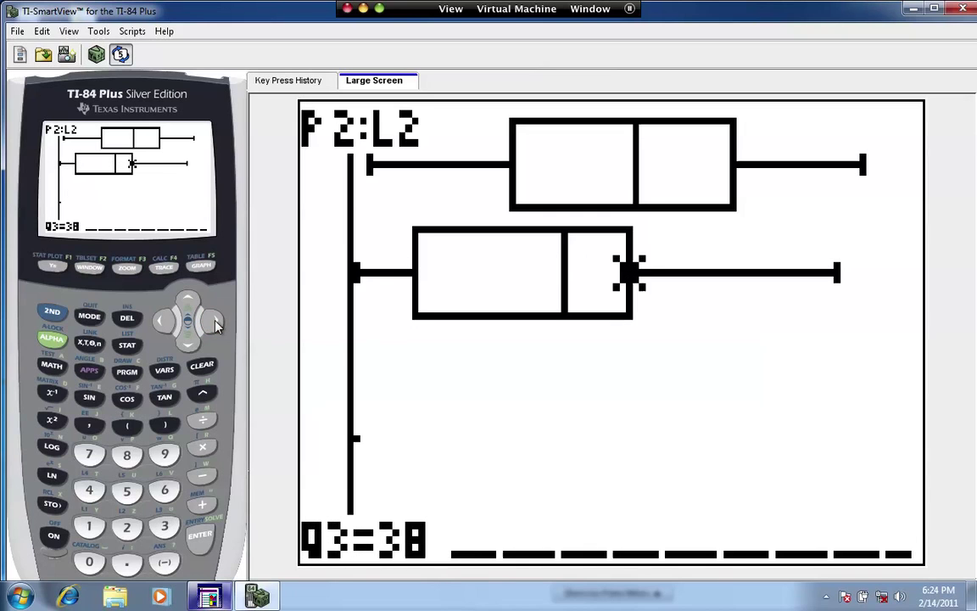
Move the trace right to the L2 box plot's maximum, showing maxX=66.
left_click(214, 323)
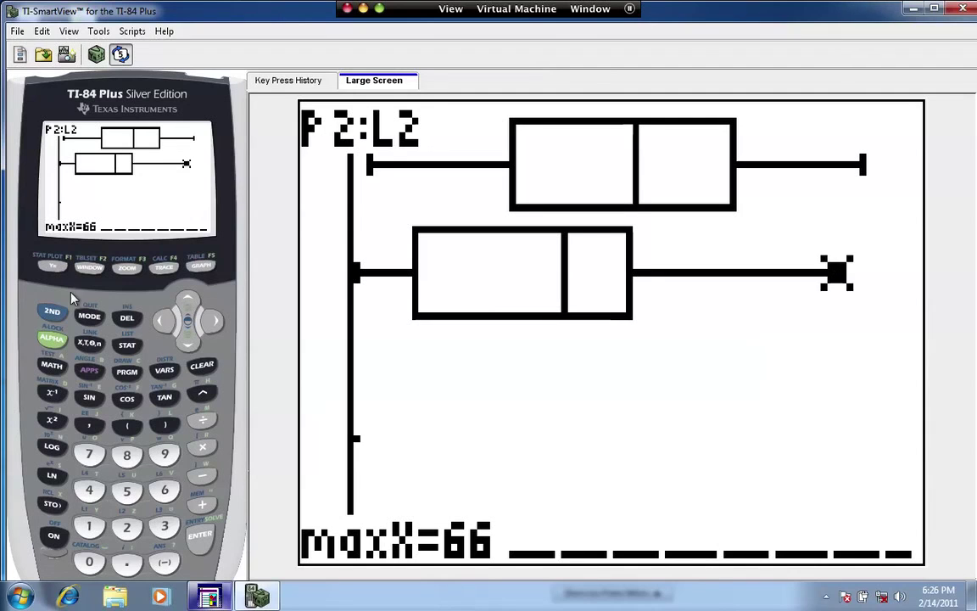
Trace the L1 box plot's Q3 52, median 39 and Q1 22.
left_click(162, 328)
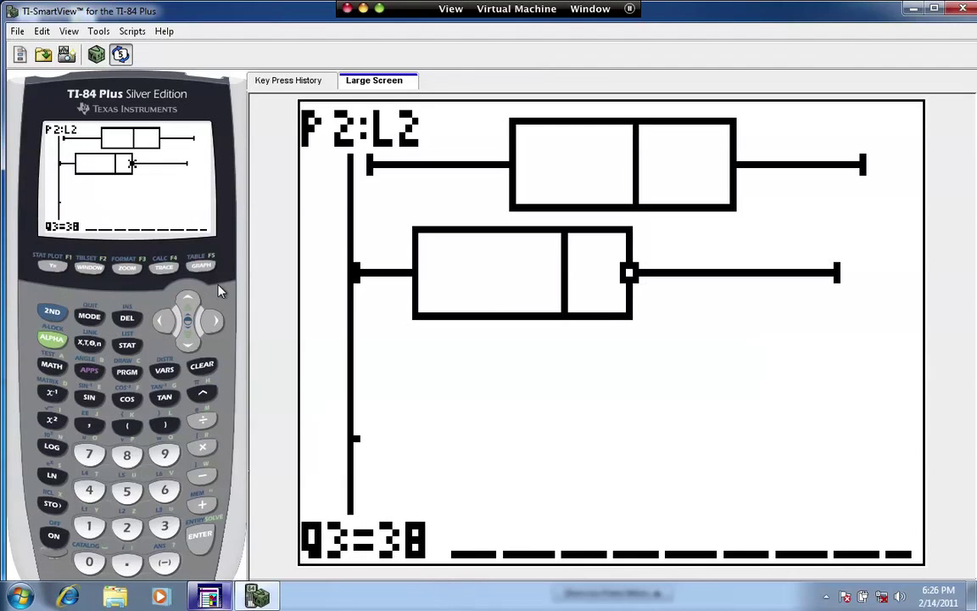
left_click(187, 300)
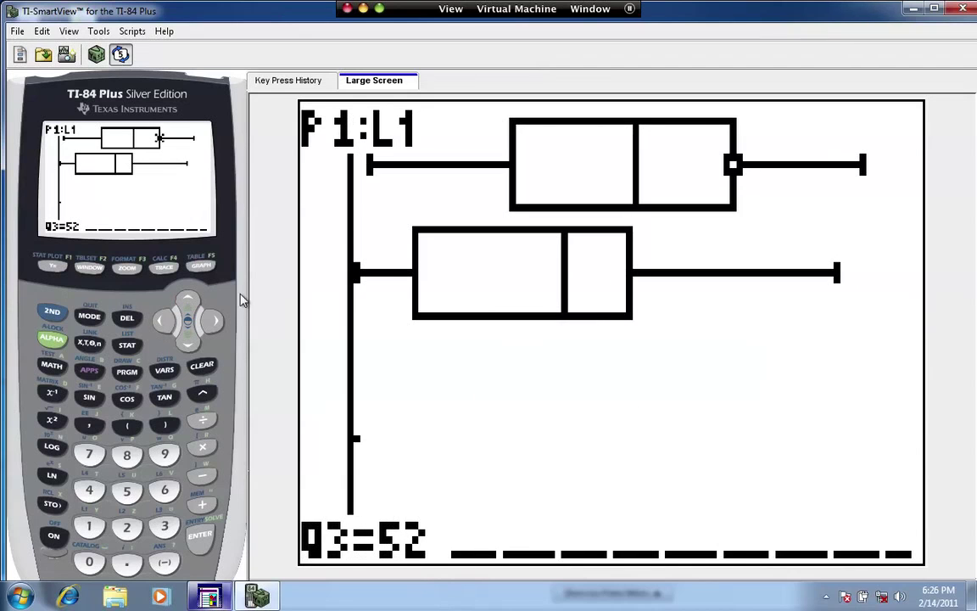
left_click(163, 321)
left_click(163, 321)
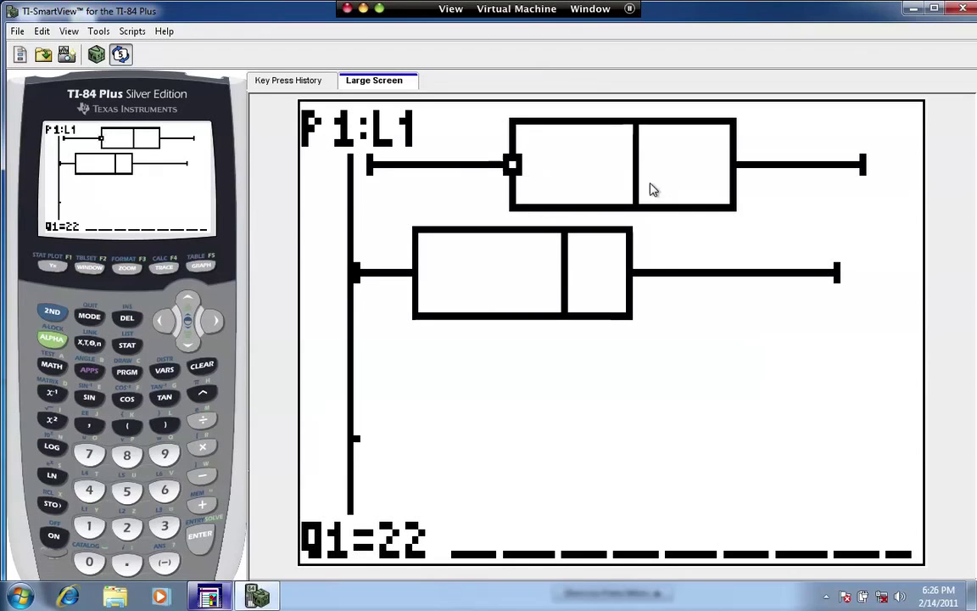
Trace L2's Q1 9, median 29 and Q3 38, ending back at Q1=9.
left_click(187, 335)
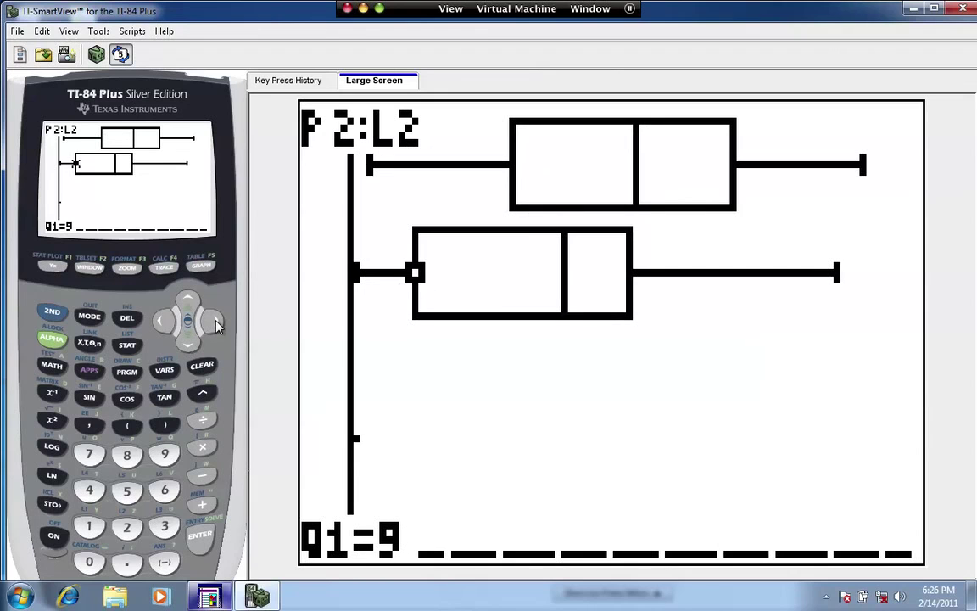
left_click(211, 322)
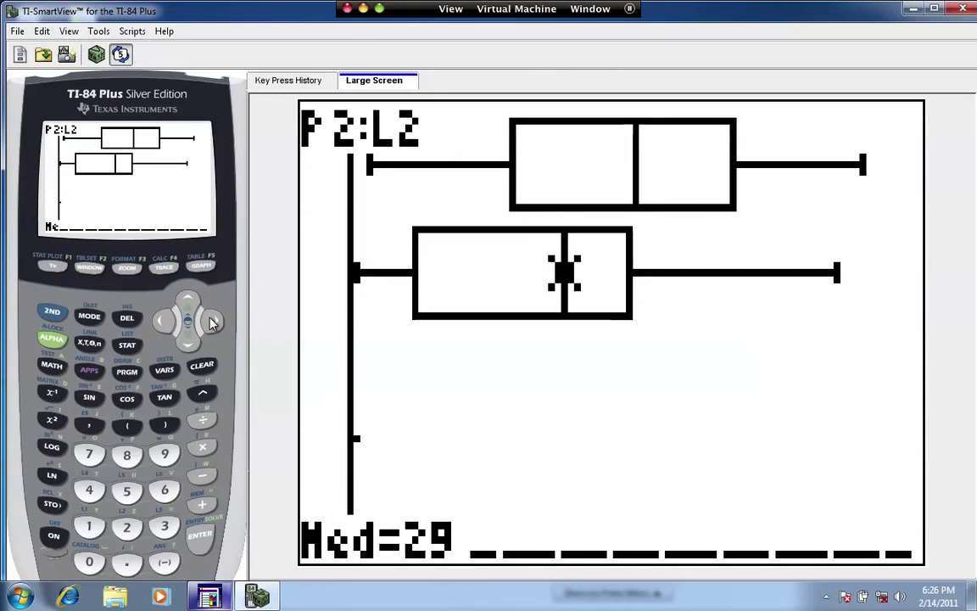
left_click(211, 322)
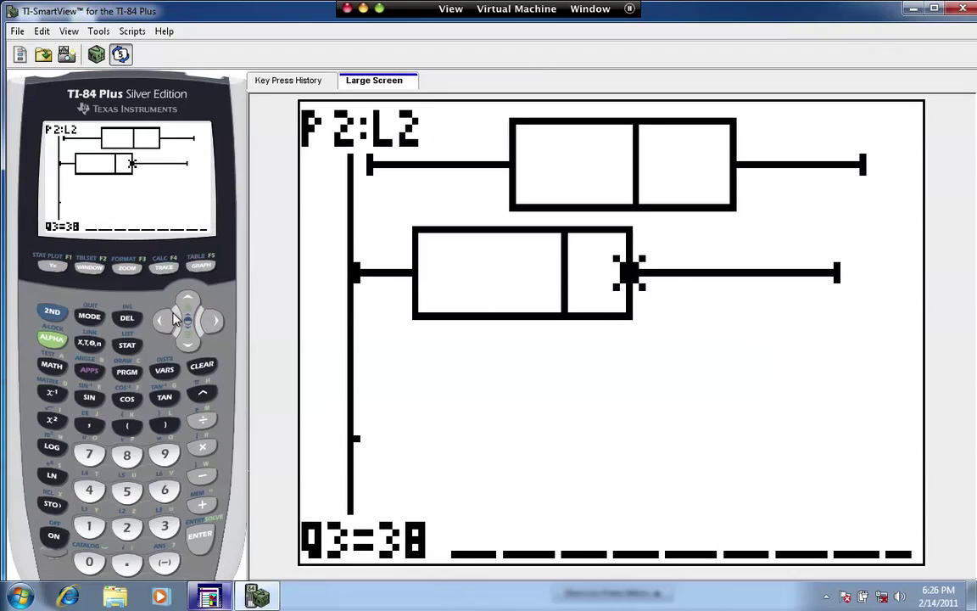
left_click(165, 321)
left_click(165, 321)
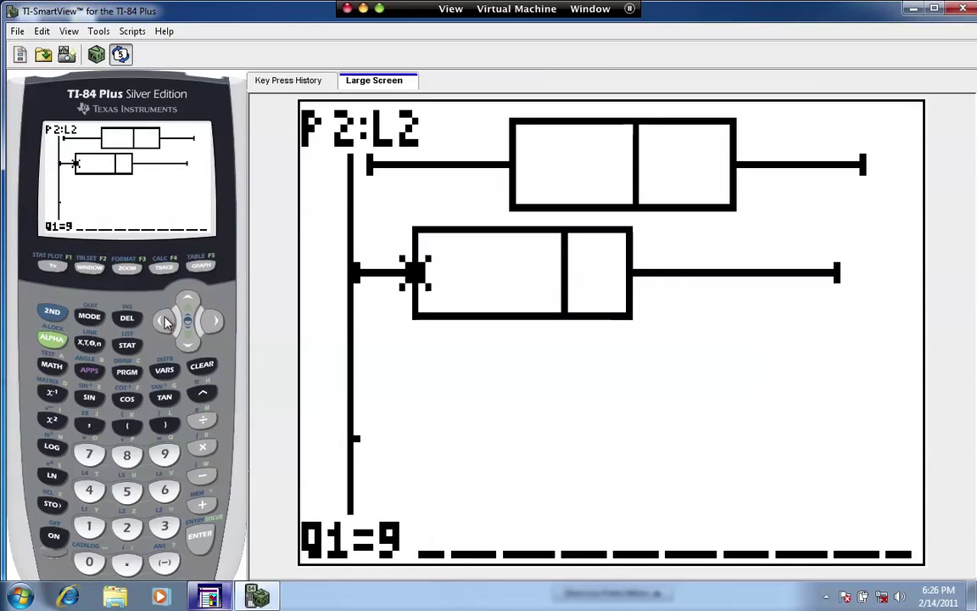